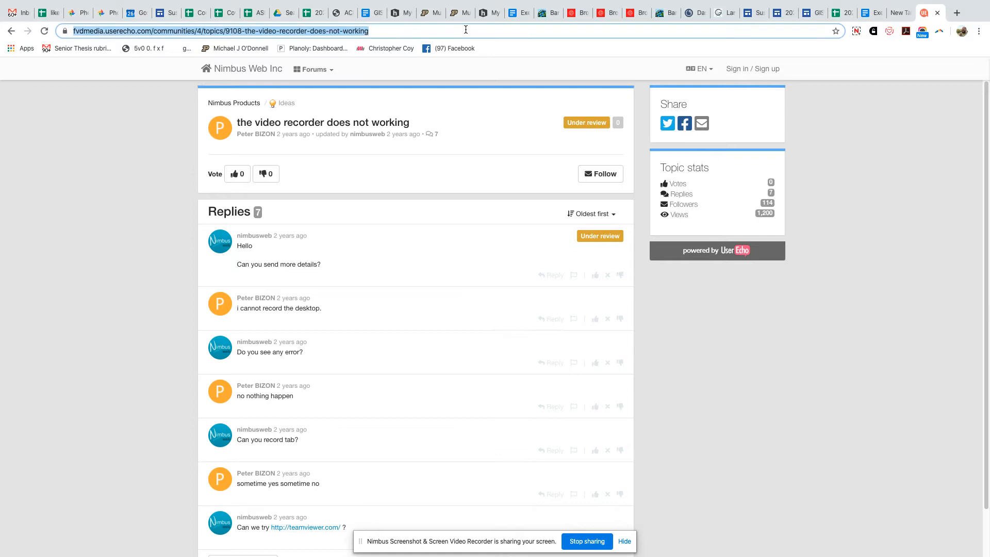
- Search the web for earth explorer, open the USGS EarthExplorer home page and sign in with the saved account
type("earth")
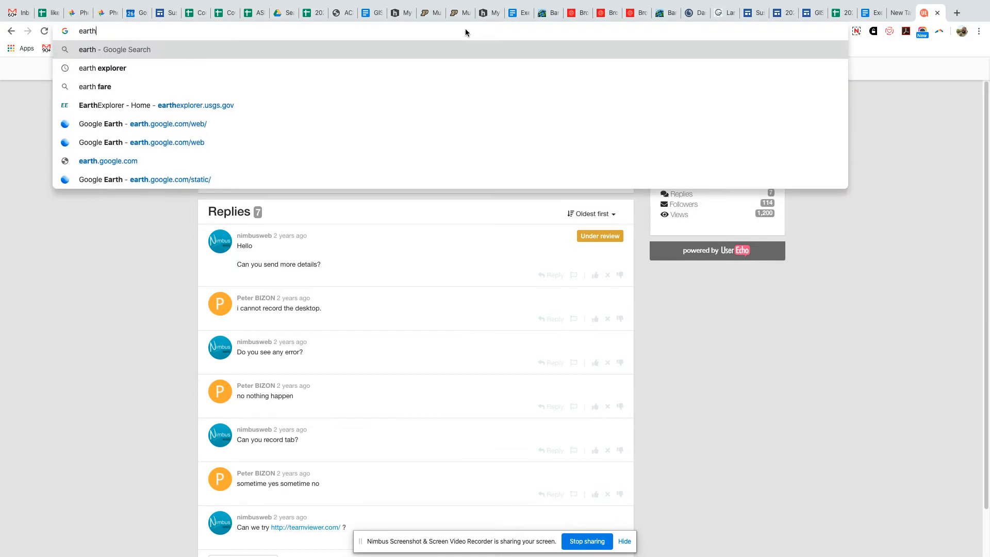
key("Return")
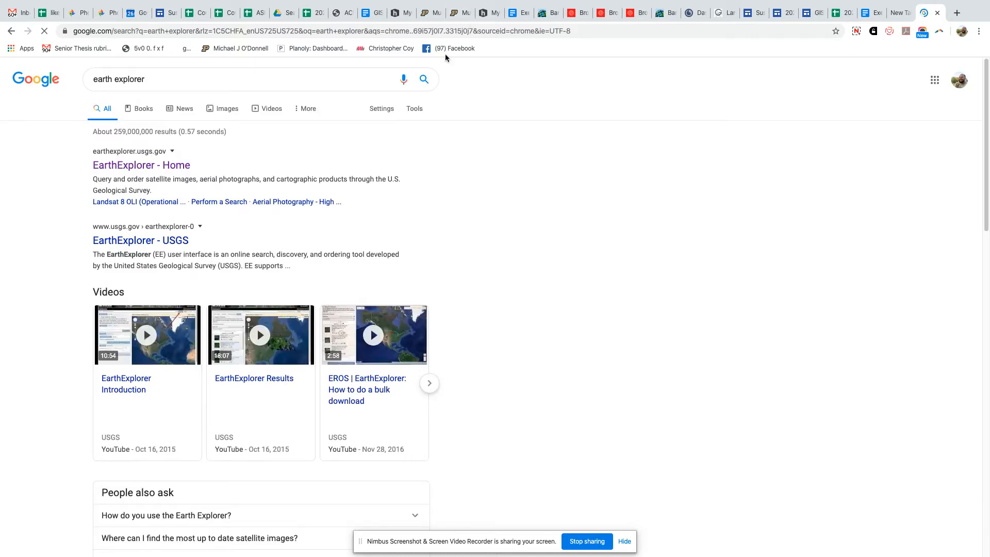
left_click(154, 166)
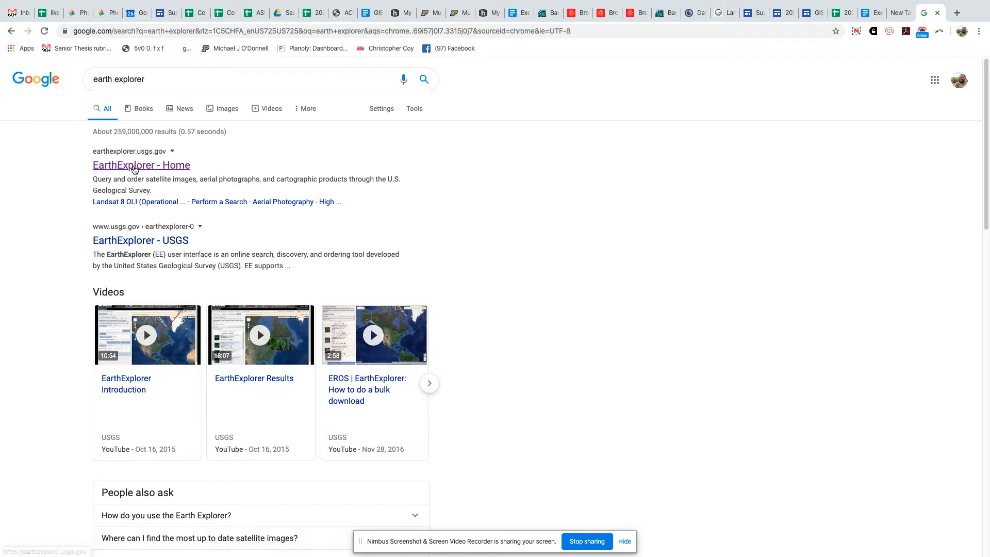
left_click(134, 167)
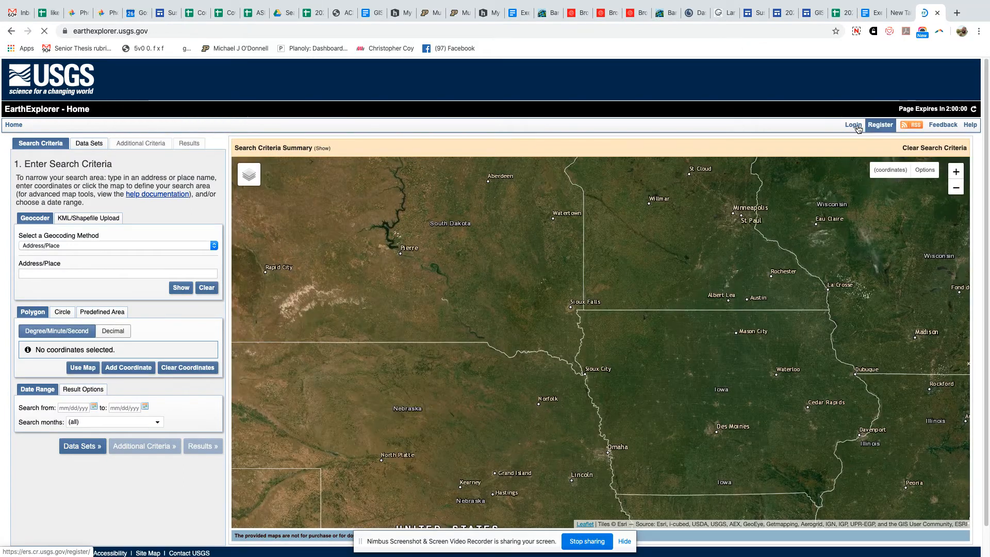
left_click(857, 128)
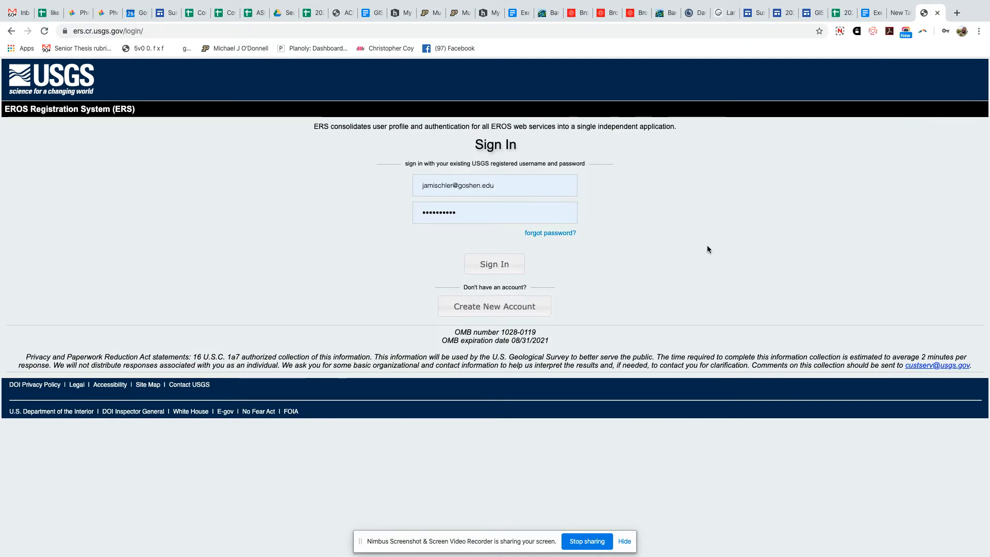
left_click(495, 266)
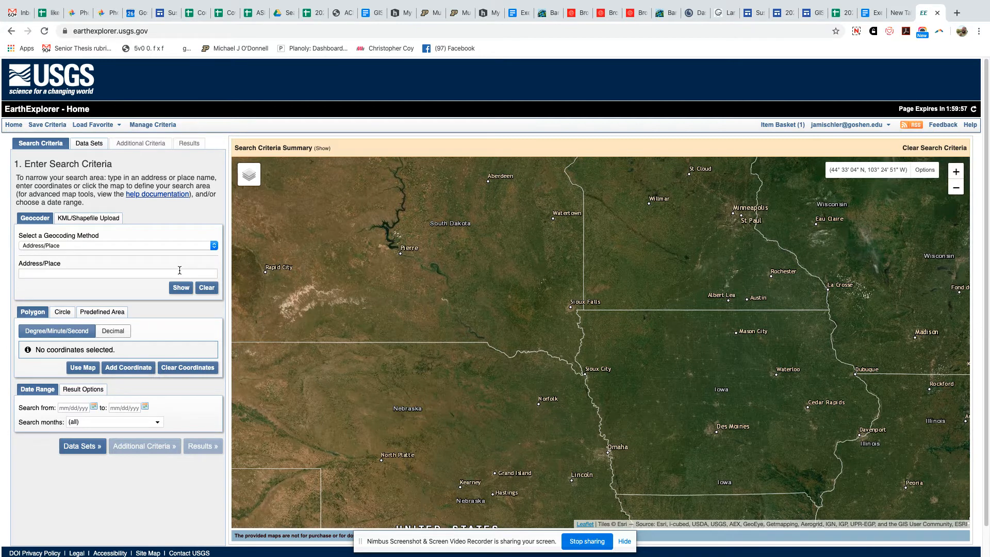
- Geocode the place Boulder, CO and add its location as a coordinate of the search area
left_click(77, 274)
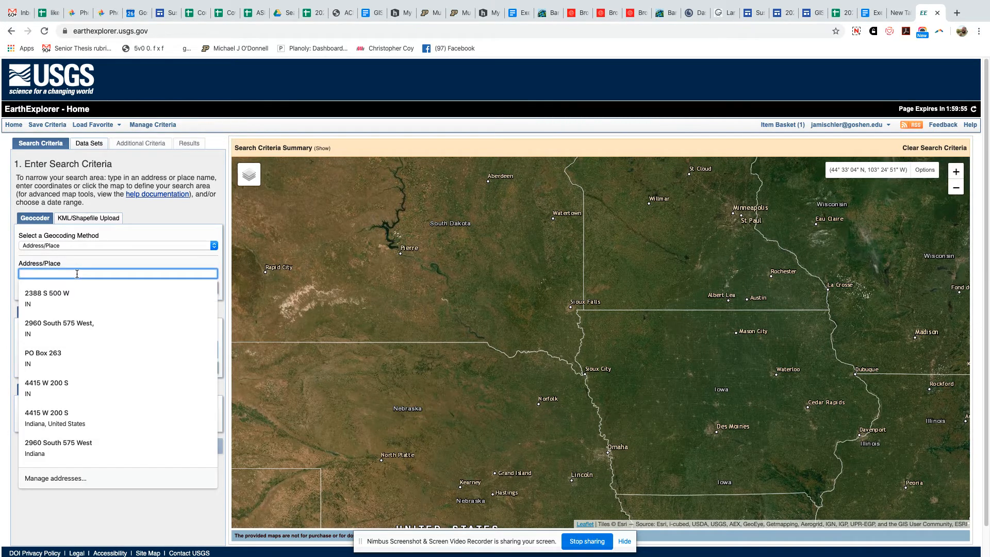
left_click(45, 145)
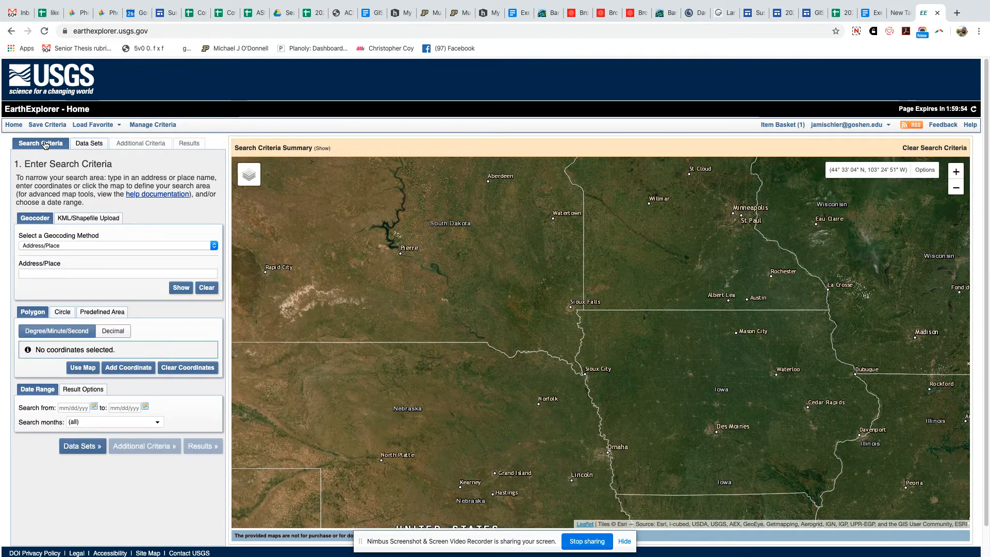
left_click(58, 269)
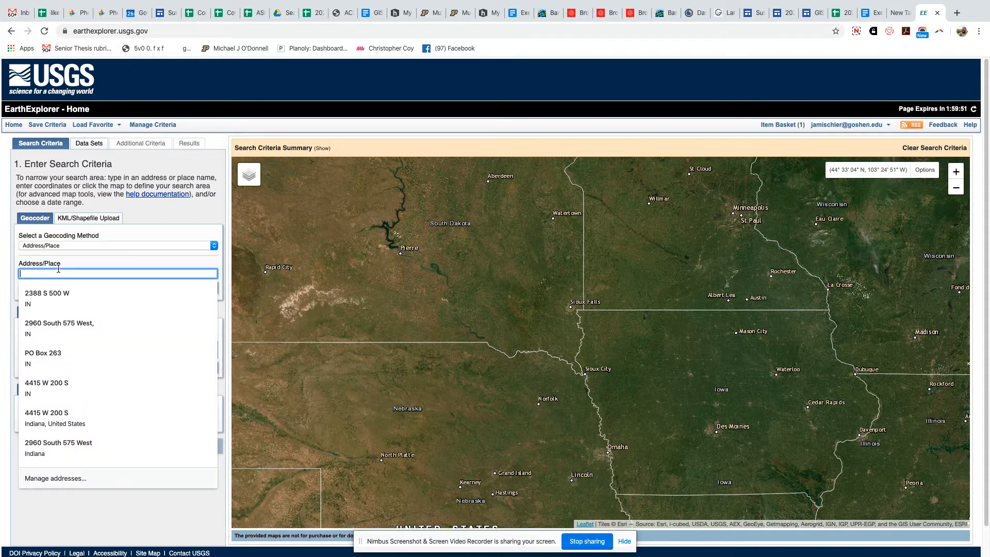
type("Boulder, CO")
key("Return")
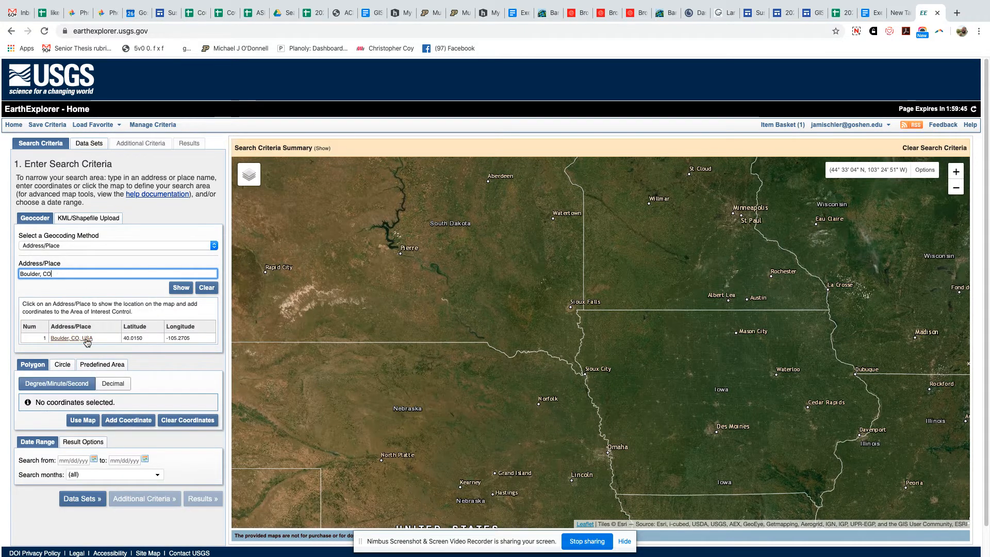
left_click(67, 342)
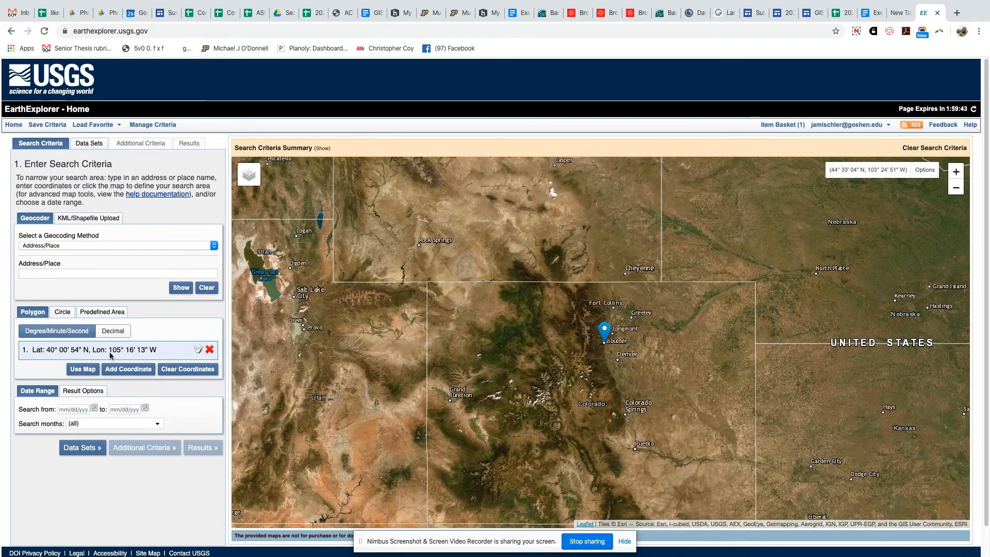
- Examine the terrain around Boulder up close on the satellite map
left_click_drag(597, 357, 477, 301)
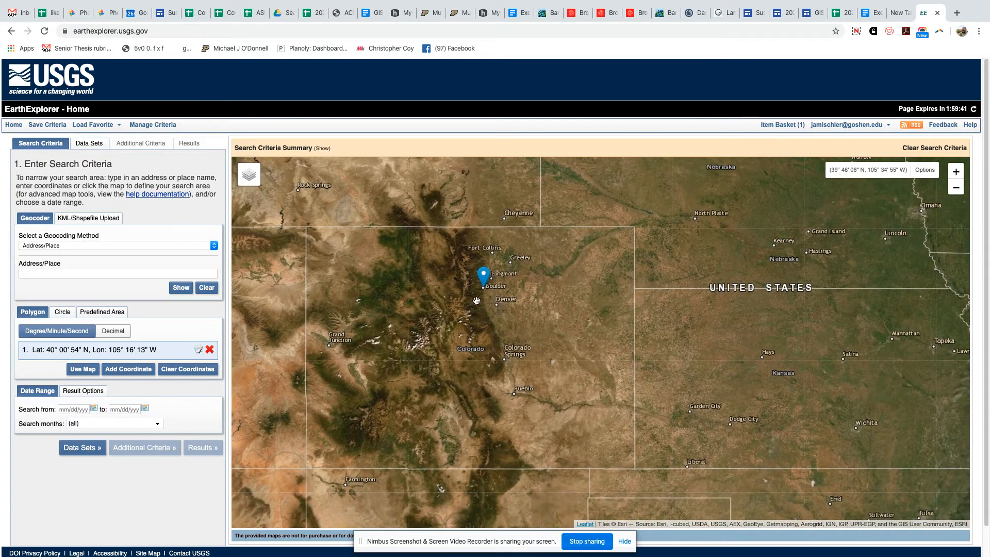
scroll(476, 300, "up", 3)
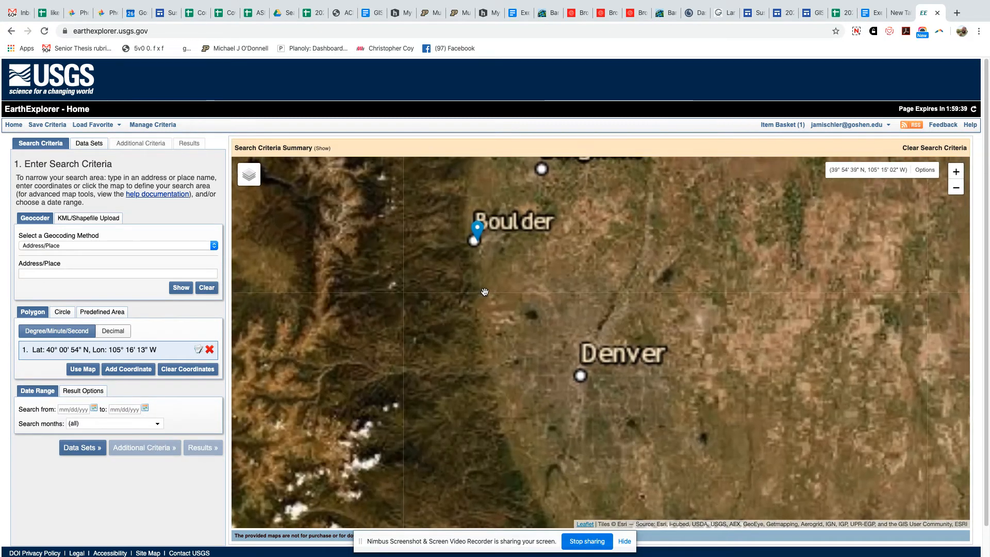
scroll(485, 292, "up", 3)
left_click_drag(485, 225, 480, 291)
left_click_drag(421, 181, 420, 321)
left_click_drag(418, 209, 458, 294)
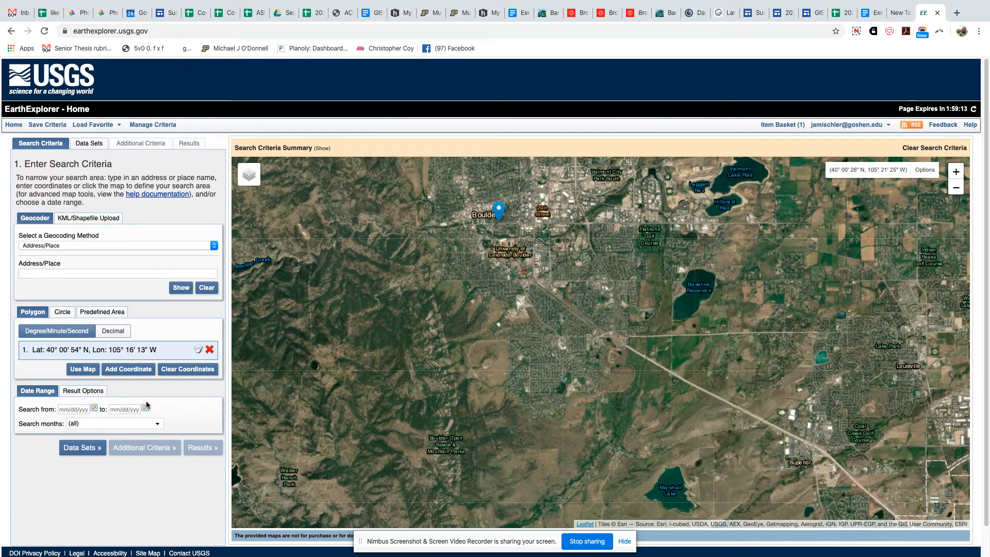
left_click(85, 411)
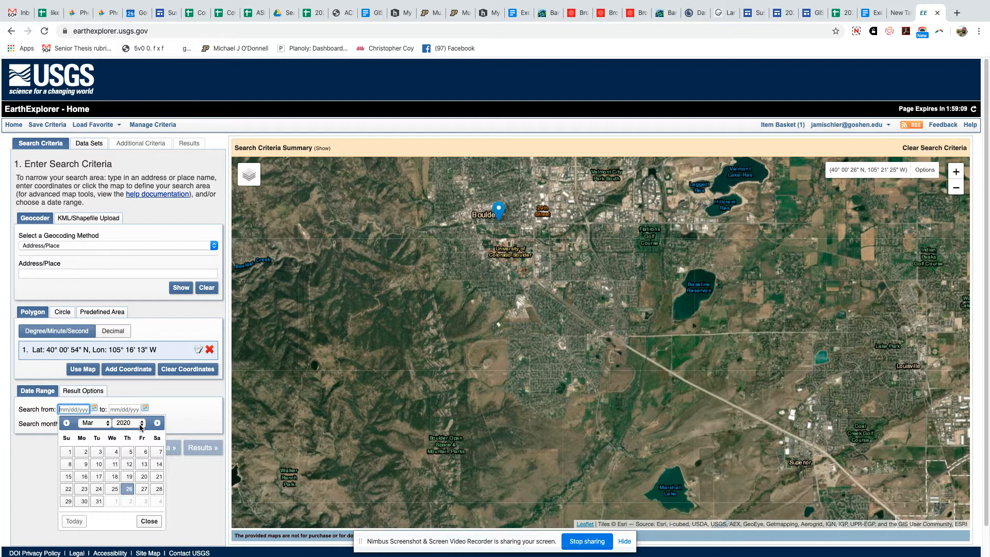
left_click(141, 423)
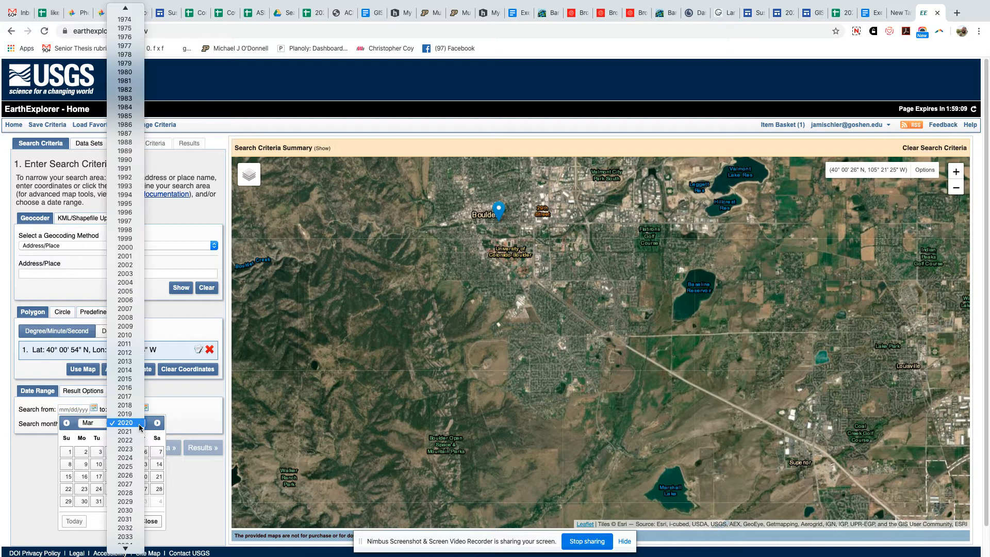
left_click(125, 388)
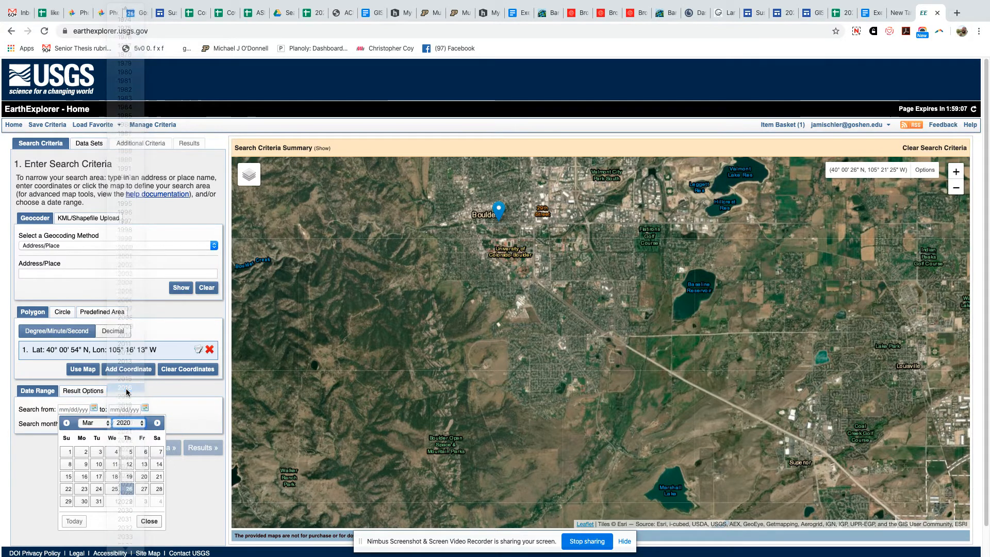
left_click(149, 520)
- Set the search date range from 03/02/2016 to 03/26/2020
left_click(94, 408)
left_click(138, 428)
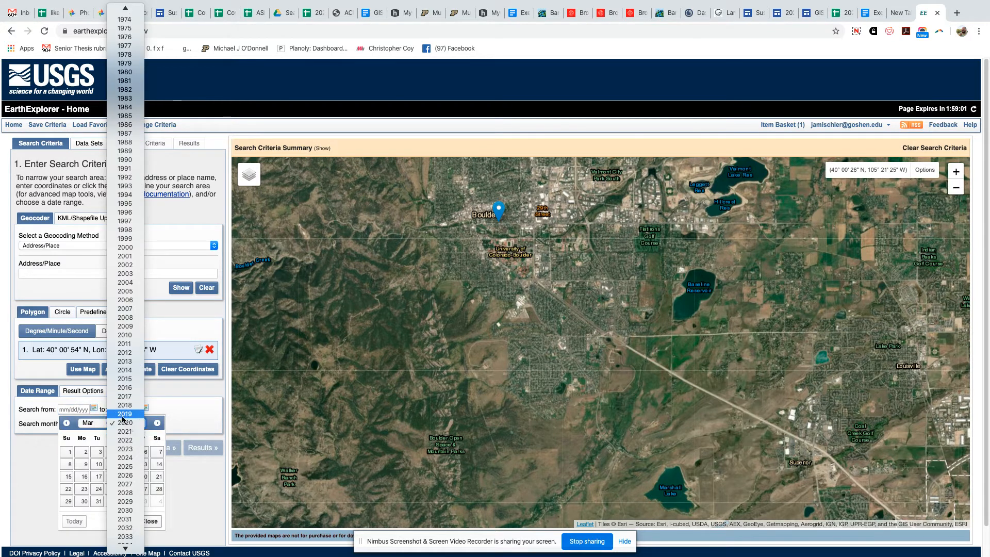
left_click(124, 388)
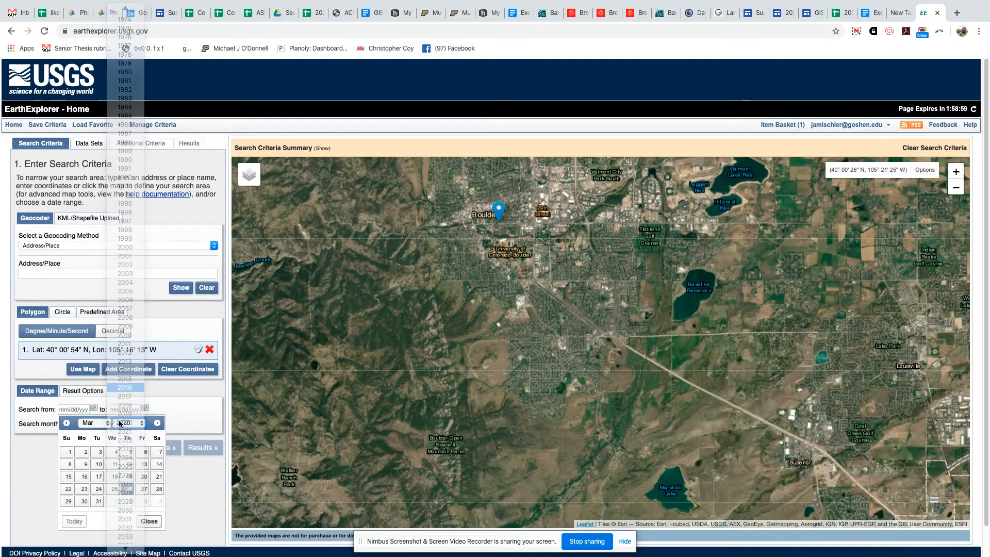
left_click(112, 451)
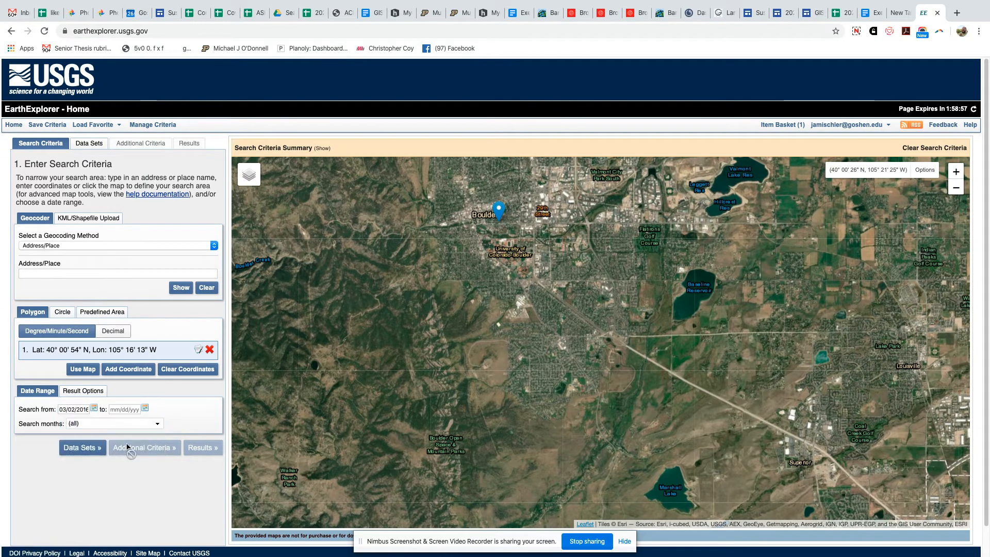
left_click(145, 410)
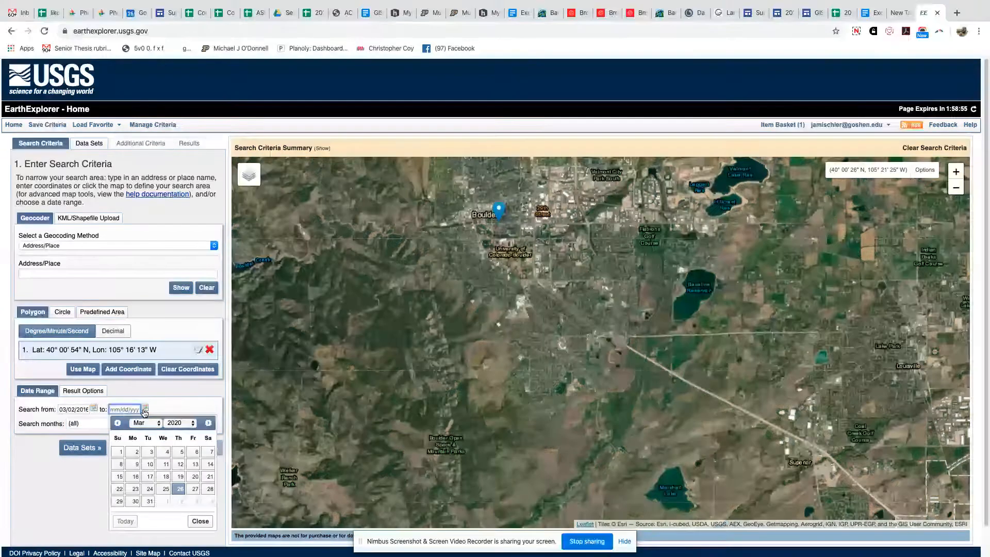
left_click(200, 522)
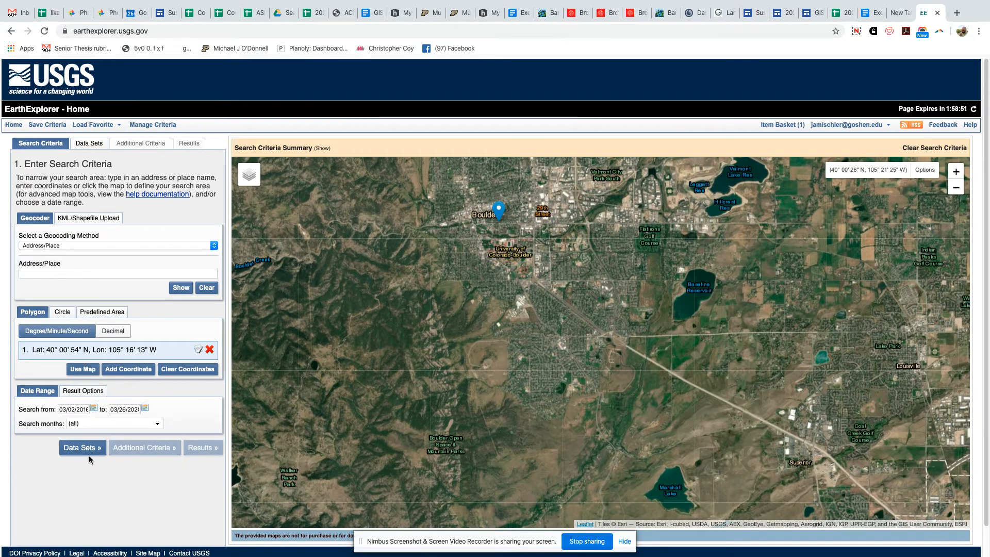
- Go to the data set selection and expand the Landsat category to list its collections
left_click(90, 146)
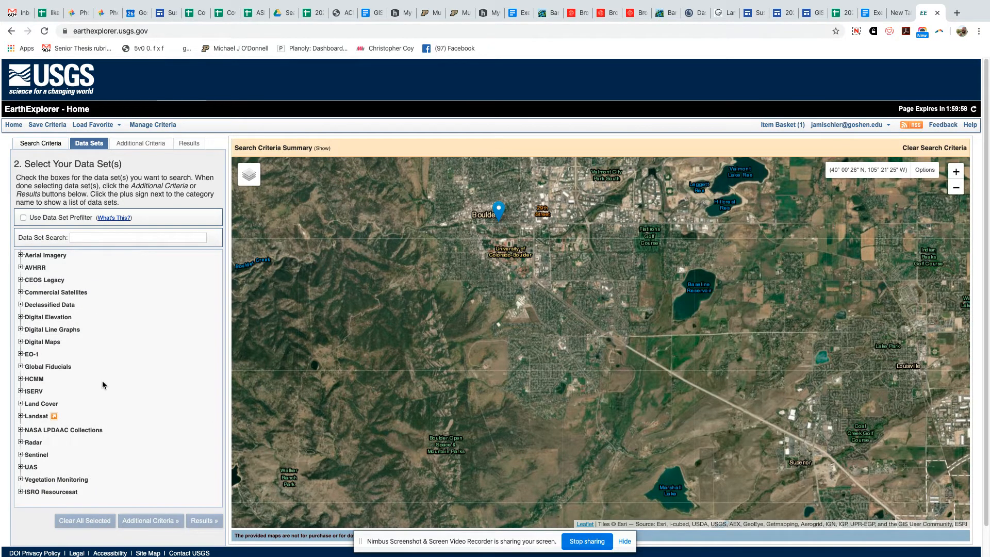
scroll(103, 385, "down", 1)
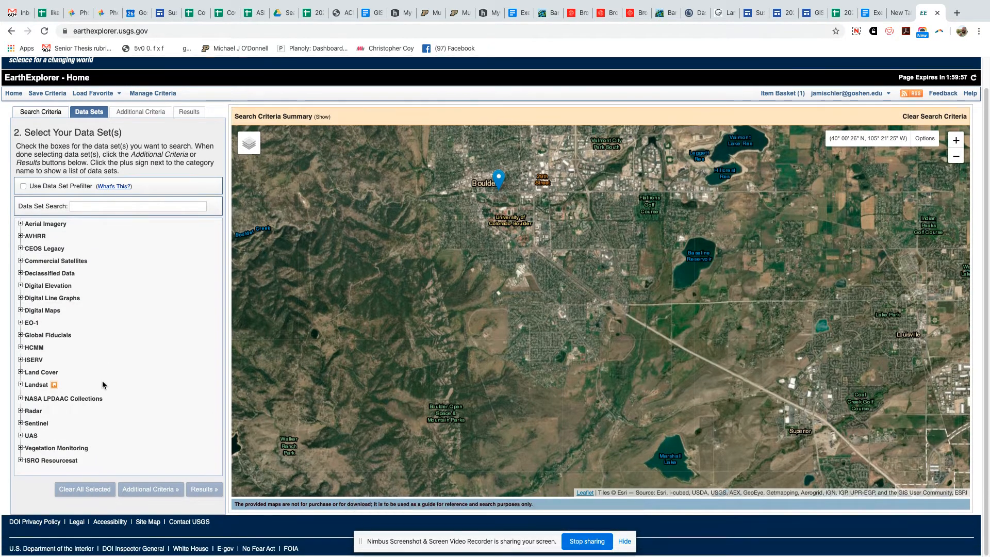
left_click(20, 385)
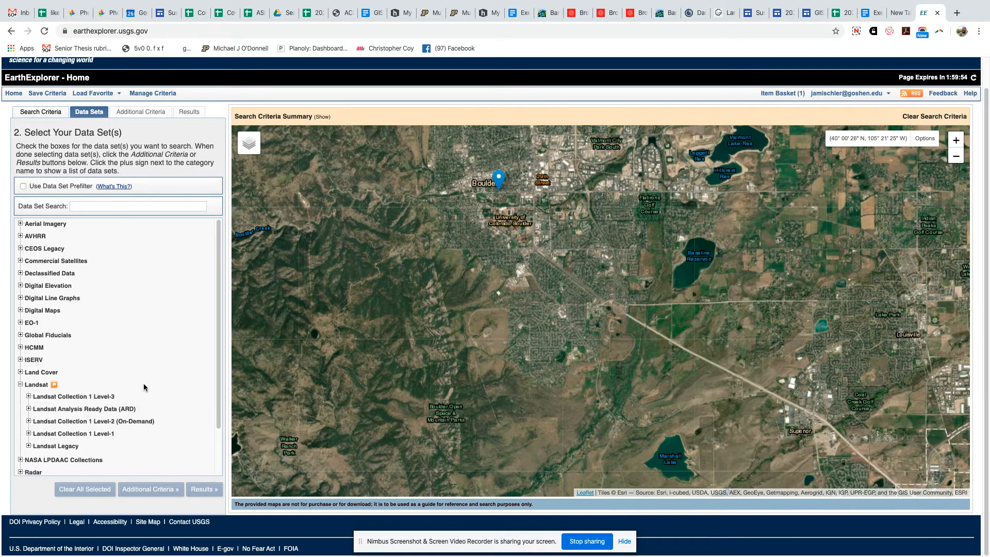
scroll(144, 388, "down", 1)
scroll(149, 387, "up", 1)
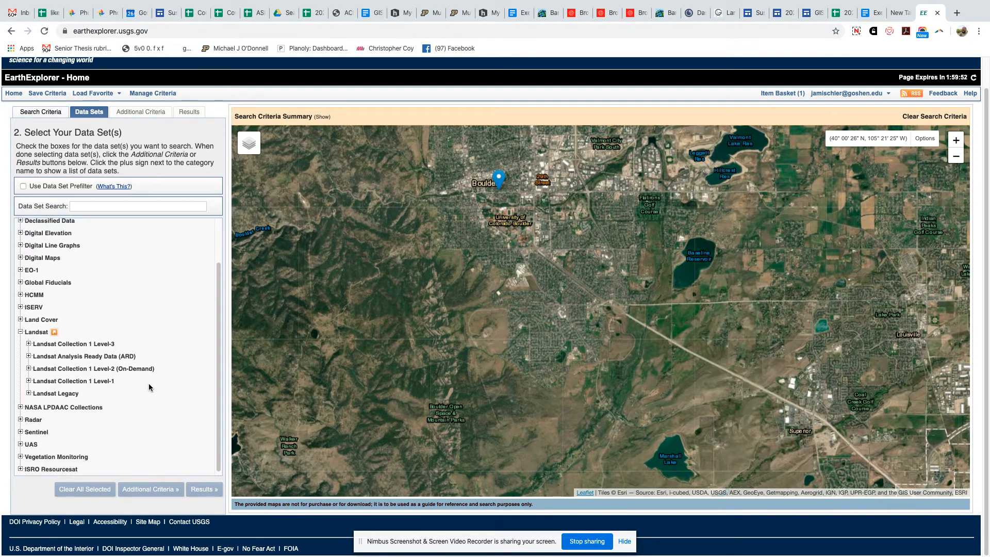
scroll(148, 387, "down", 1)
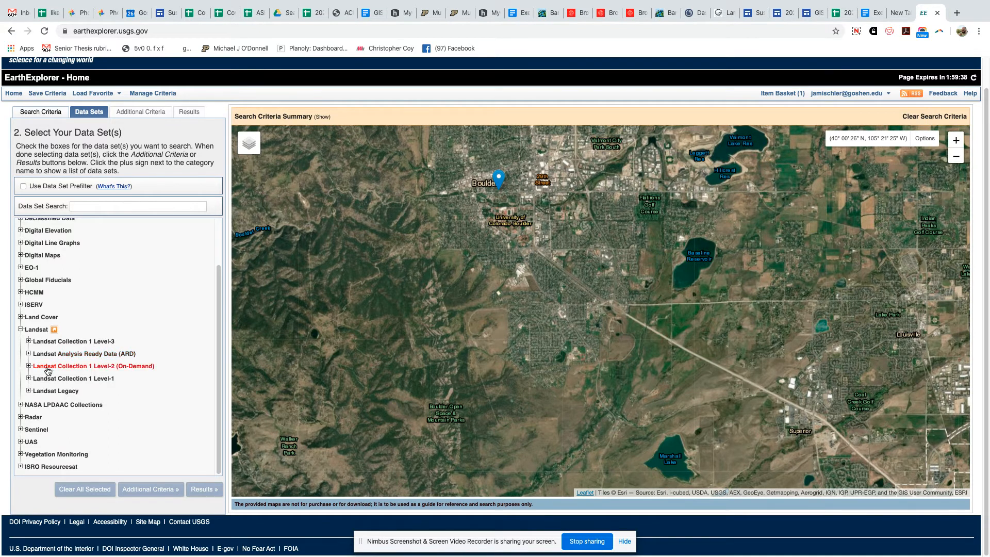
- Review the data sets offered under Landsat Collection 1 Level-1, then collapse that collection
left_click(29, 379)
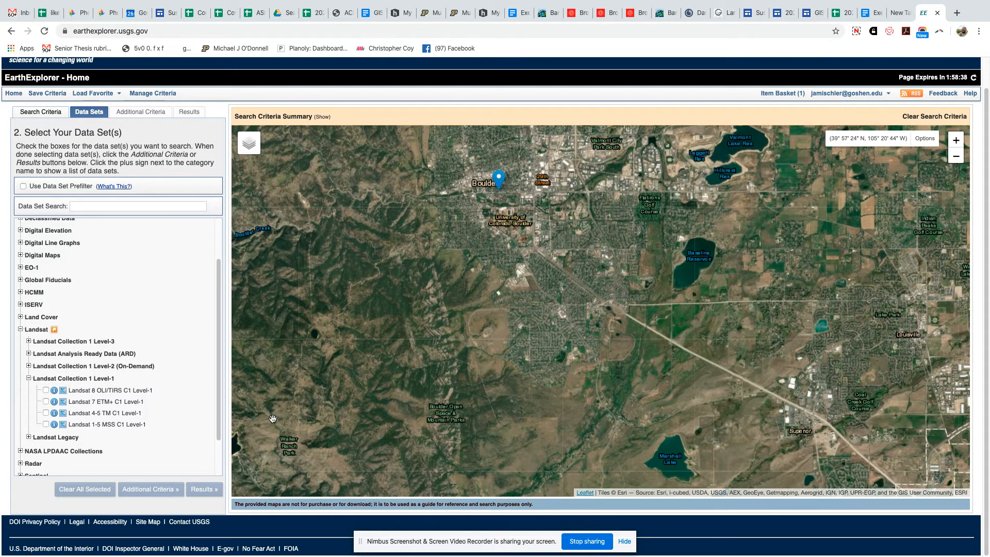
mouse_move(287, 402)
left_mouse_down()
mouse_move(368, 378)
mouse_move(375, 362)
mouse_move(358, 377)
mouse_move(390, 339)
left_mouse_up()
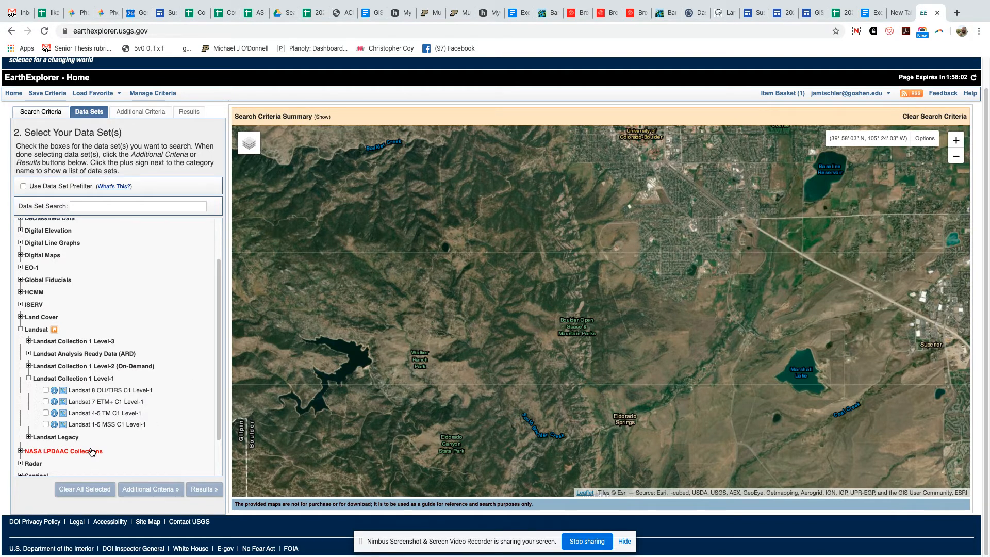
left_click(29, 379)
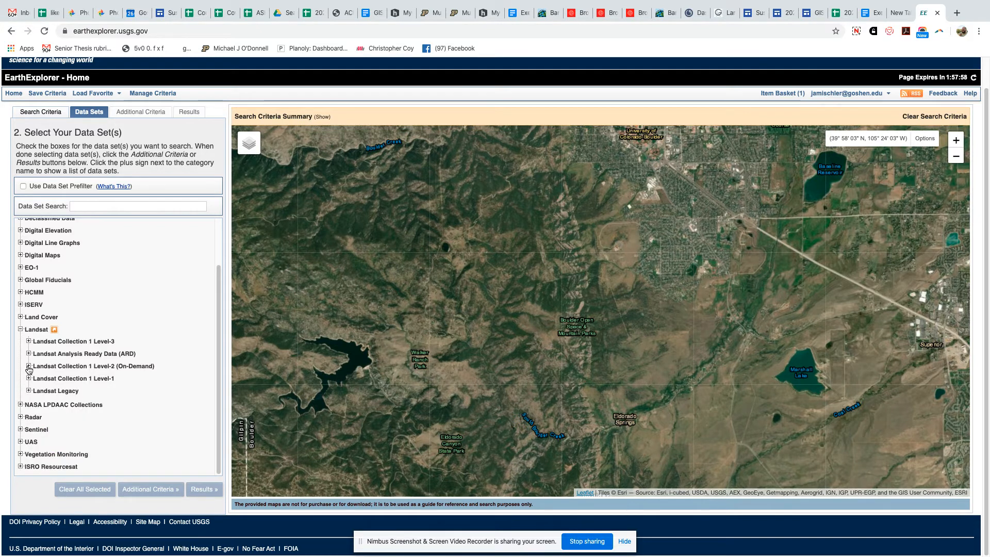
- Select the Landsat 8 OLI/TIRS C1 Level-2 data set under Landsat Collection 1 Level-2 (On-Demand) and accept its data set message
left_click(29, 366)
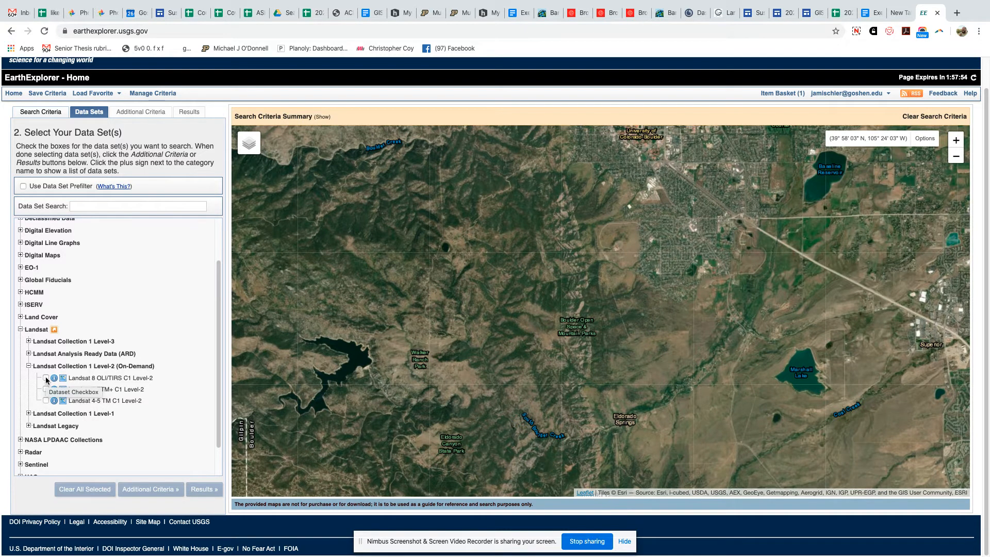
left_click(45, 378)
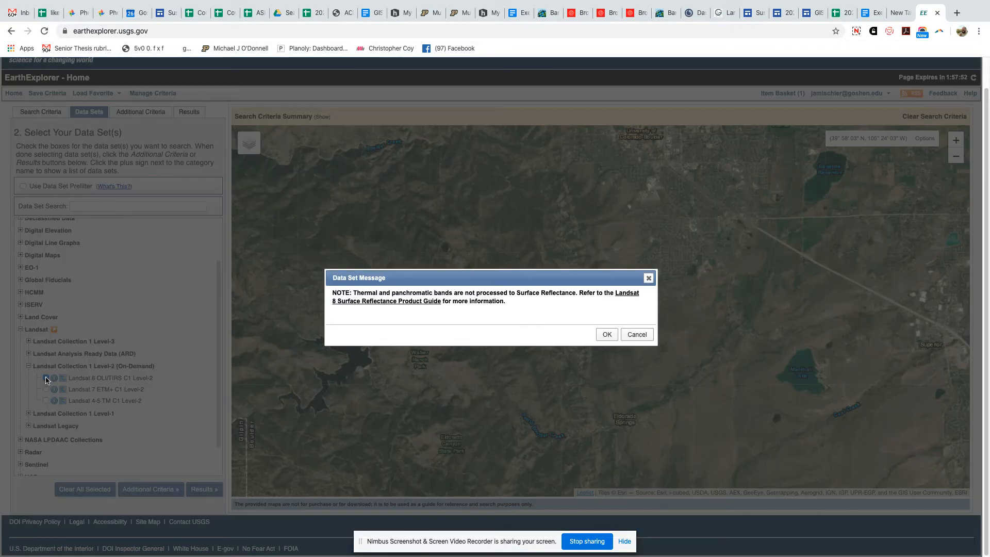
left_click(605, 334)
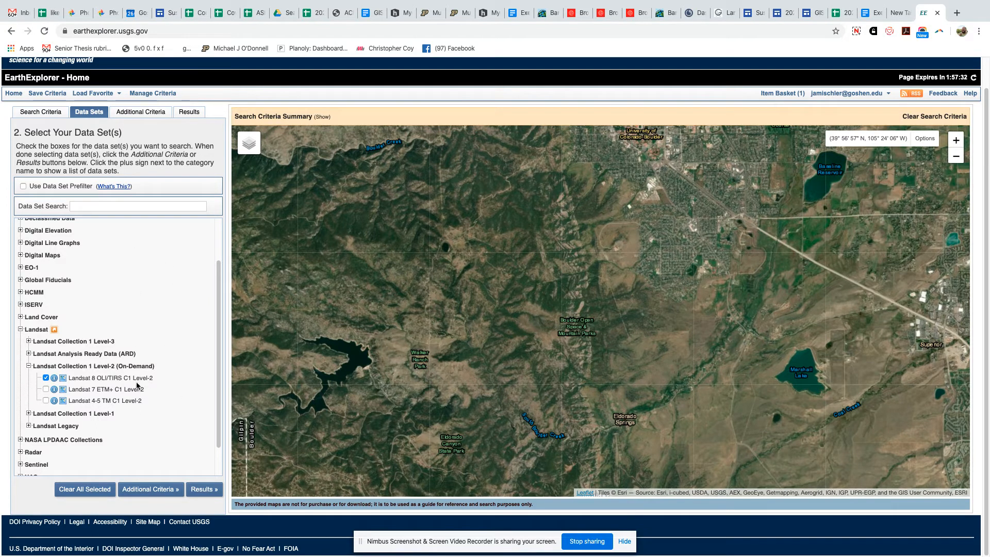
scroll(137, 384, "down", 2)
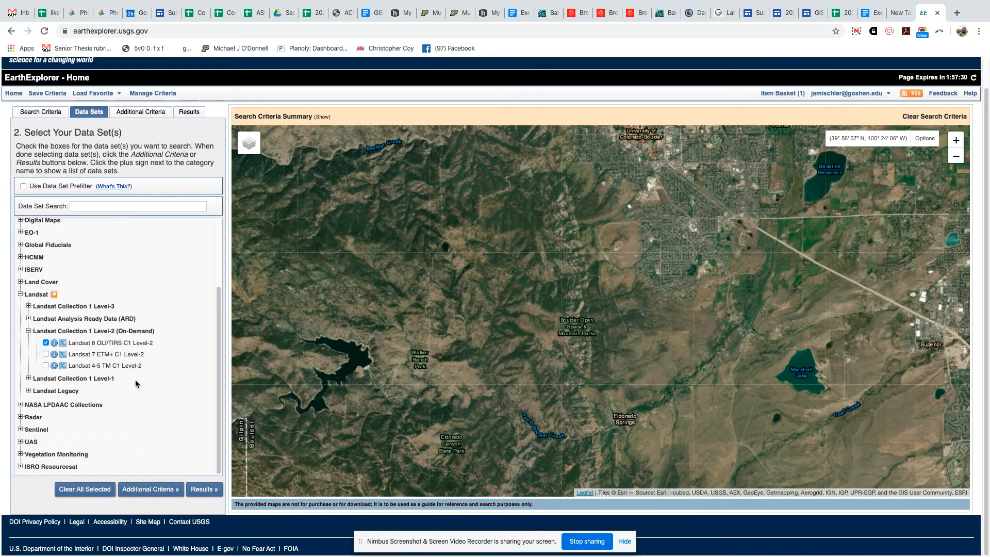
scroll(135, 380, "up", 3)
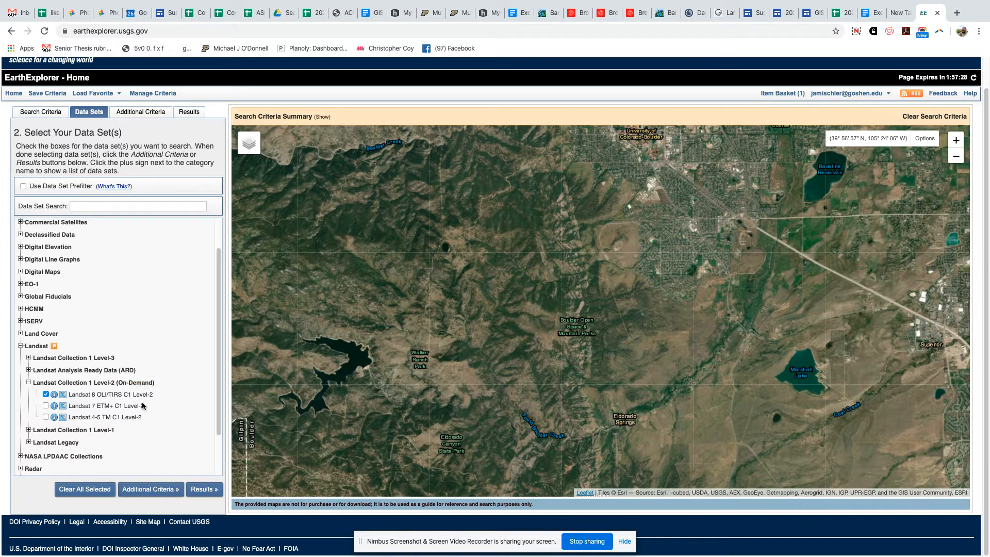
- Limit the additional criteria to Scene Cloud Cover less than 10% and run the search for Landsat 8 OLI/TIRS C1 Level-2 scenes
left_click(140, 115)
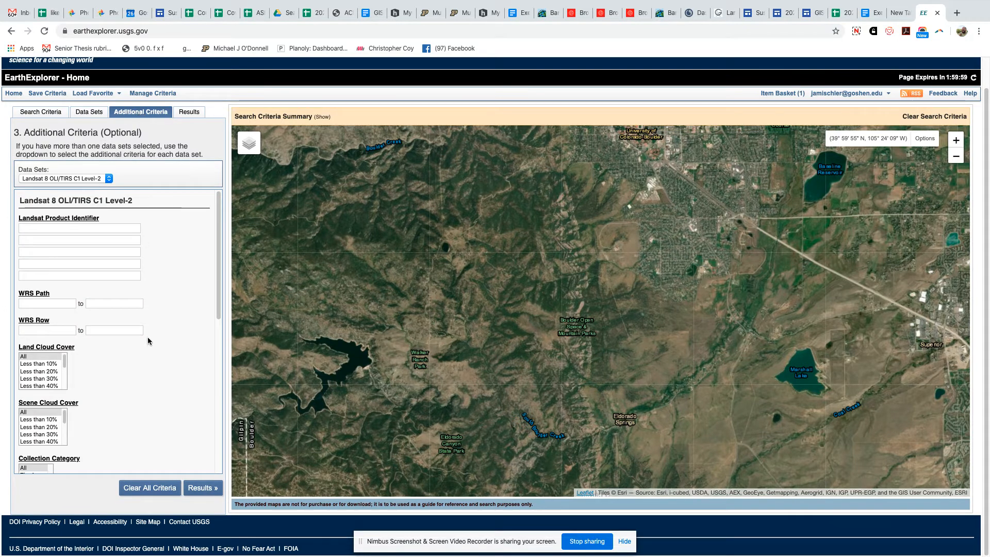
scroll(147, 339, "down", 3)
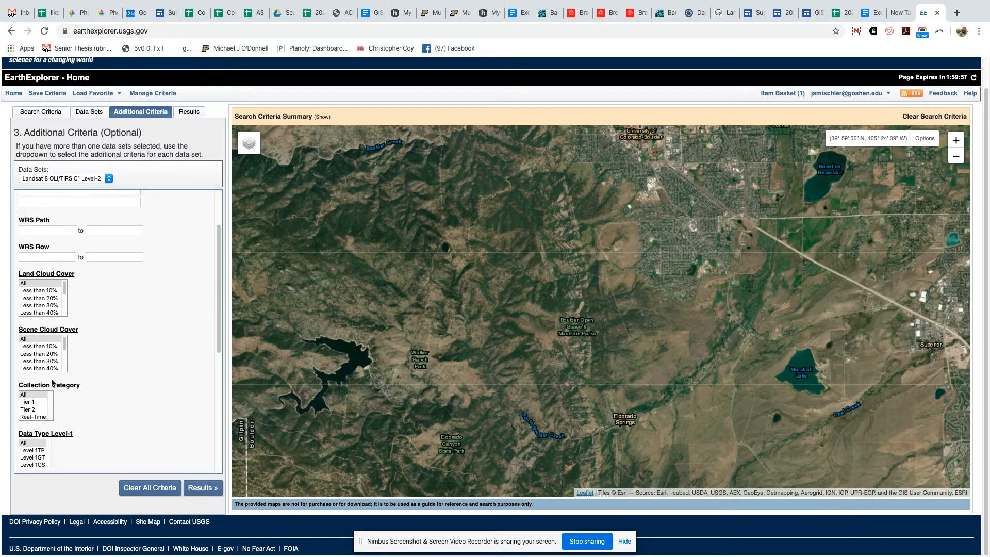
left_click(42, 347)
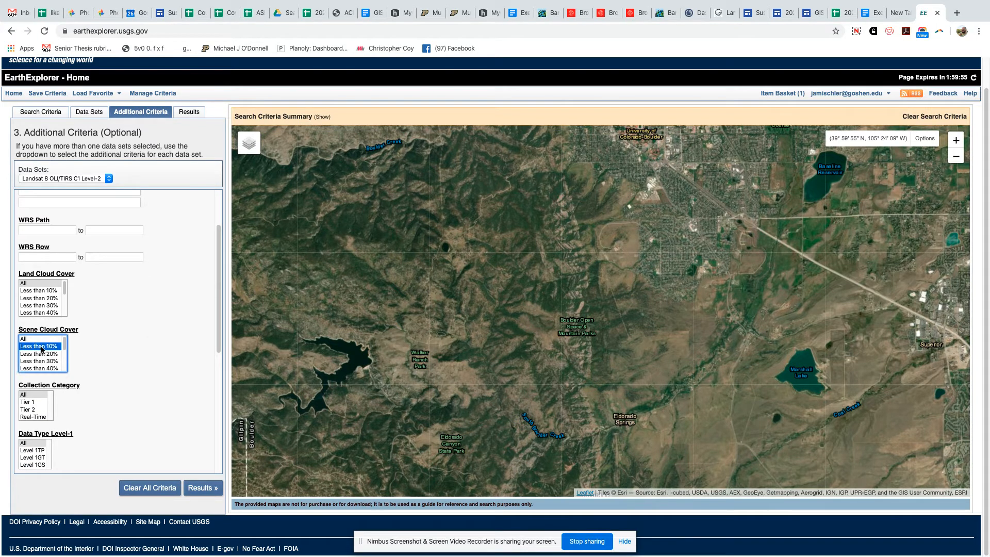
scroll(212, 387, "down", 6)
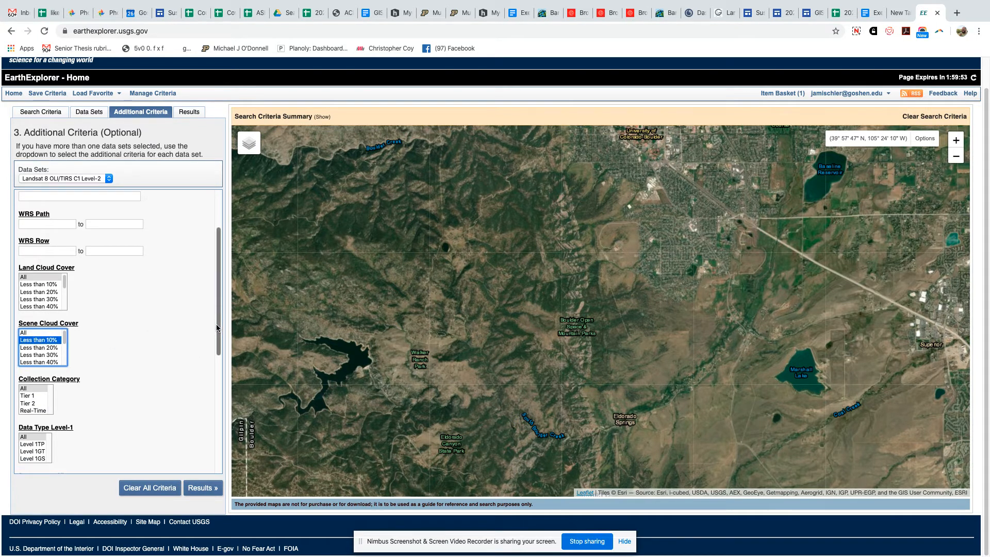
scroll(211, 388, "down", 4)
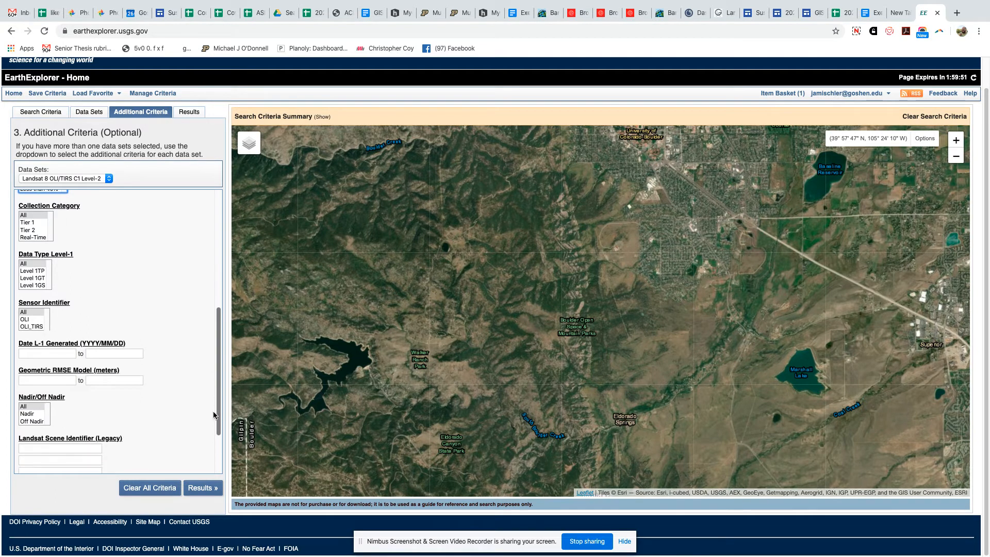
mouse_move(215, 446)
left_mouse_down()
mouse_move(217, 418)
mouse_move(216, 462)
left_mouse_up()
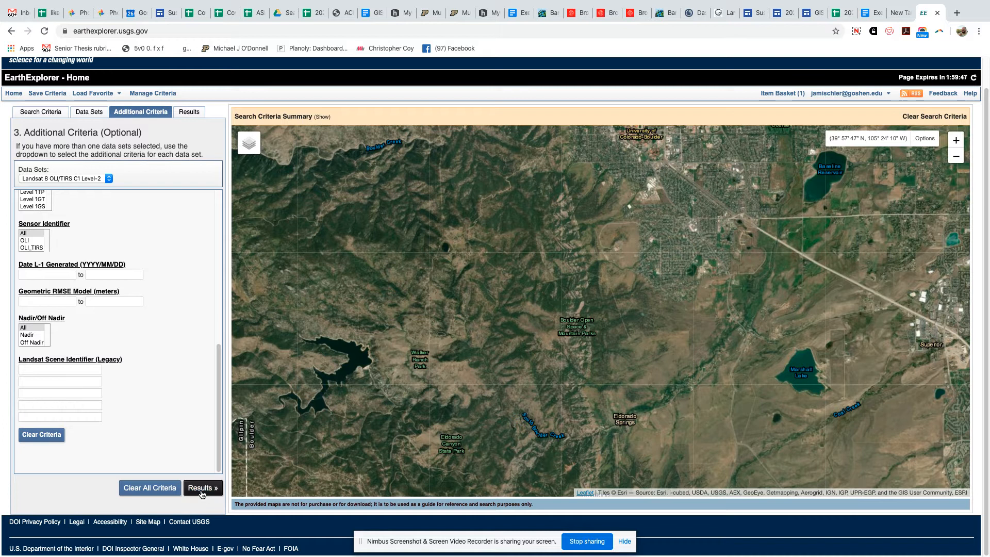
left_click(202, 488)
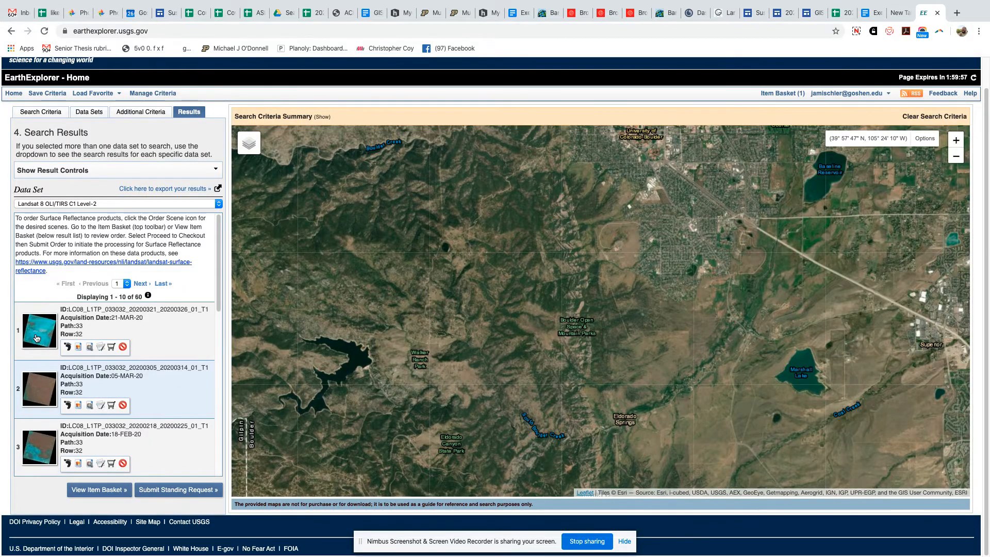
- Preview the 21-MAR-20 scene in its natural color, thermal and quality images, then close the preview
left_click(43, 329)
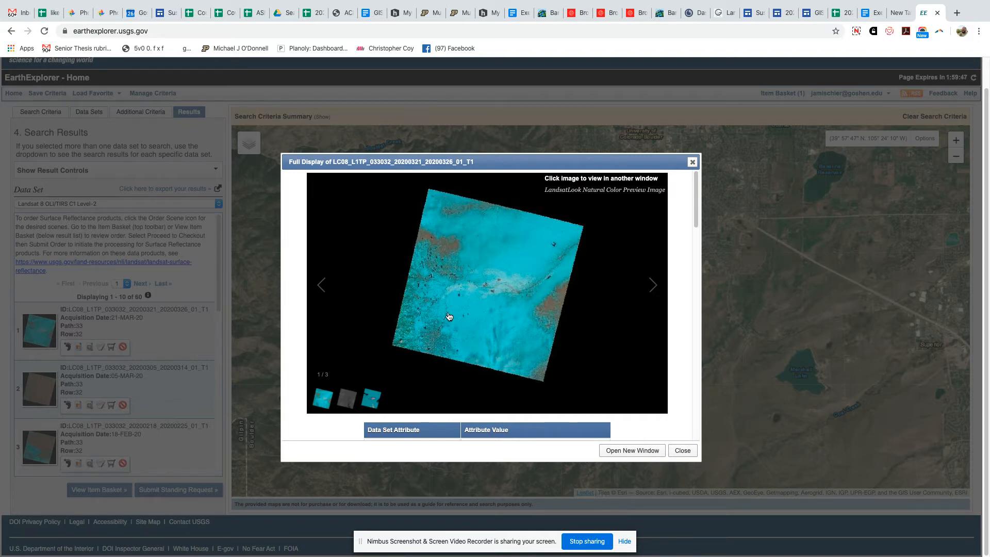
left_click(351, 402)
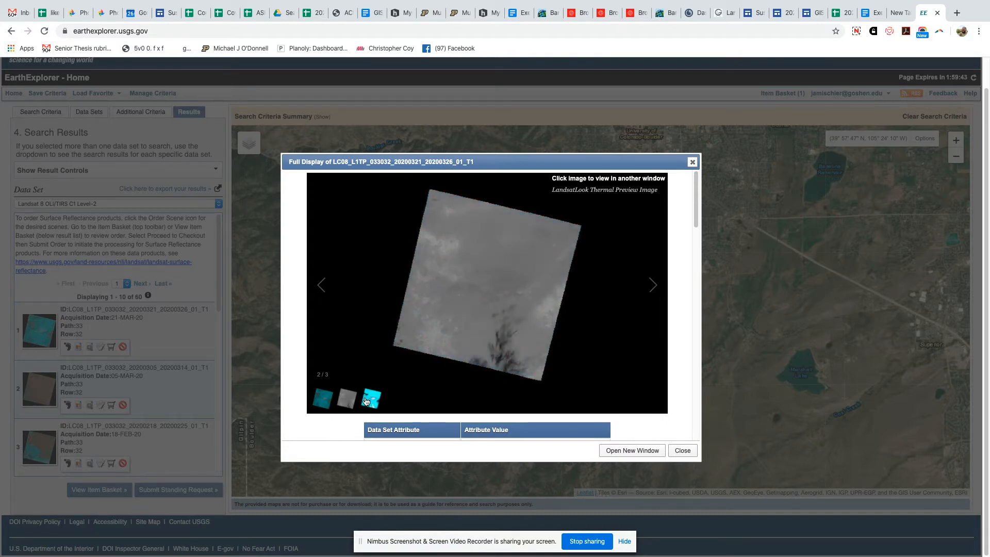
left_click(366, 402)
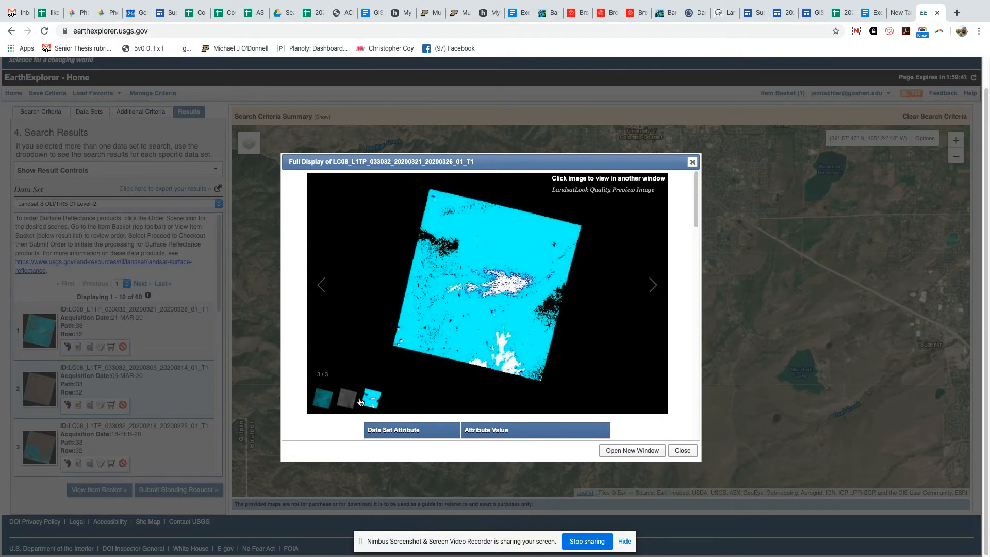
left_click(347, 400)
left_click(319, 403)
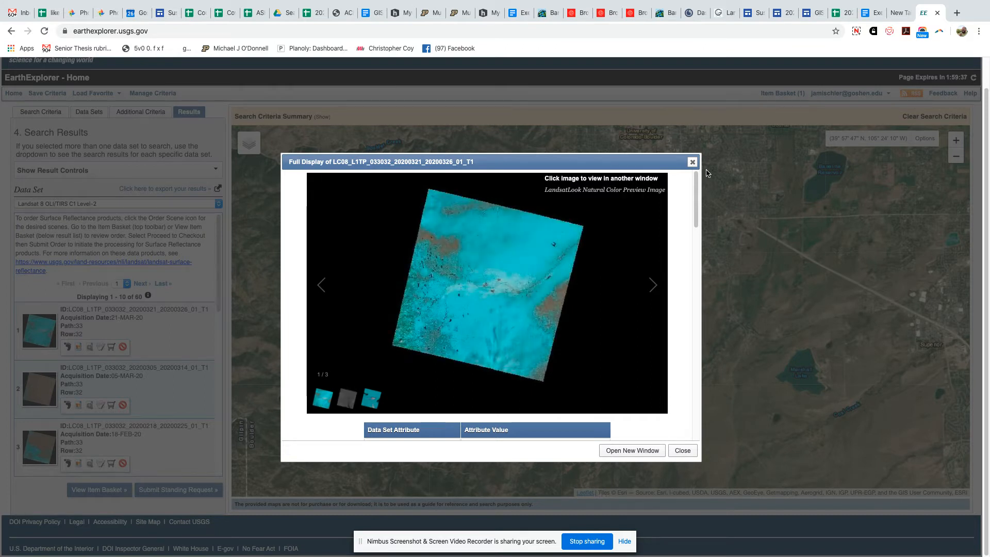
left_click(692, 162)
- Preview the 26-AUG-19 and 09-JUL-19 scenes from the first page of results and close each preview
scroll(150, 409, "down", 6)
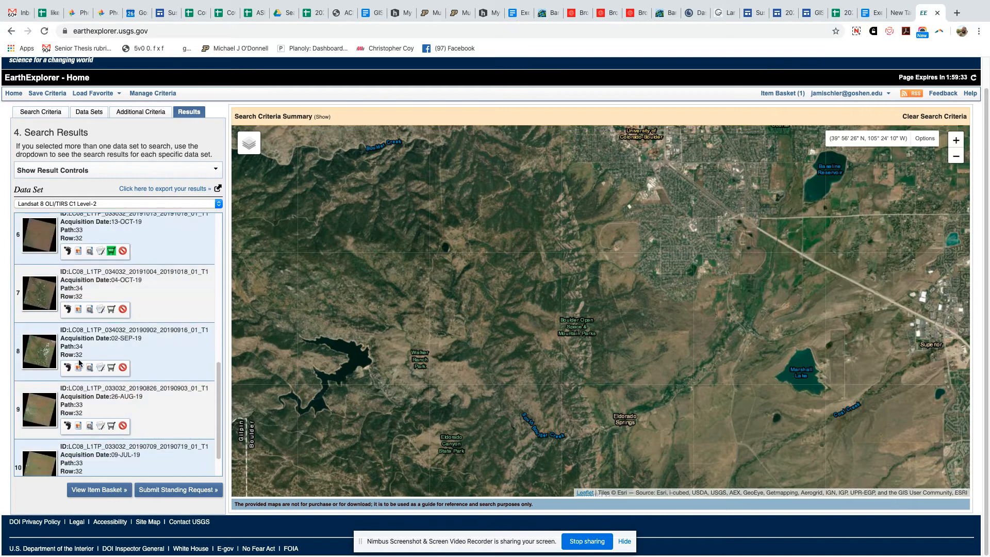
left_click(43, 410)
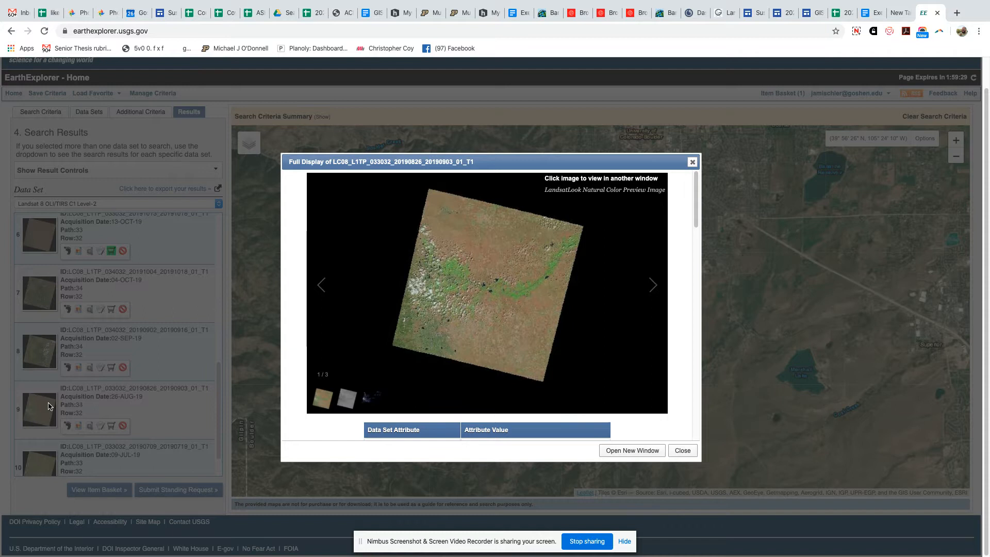
scroll(49, 407, "up", 1)
left_click(693, 193)
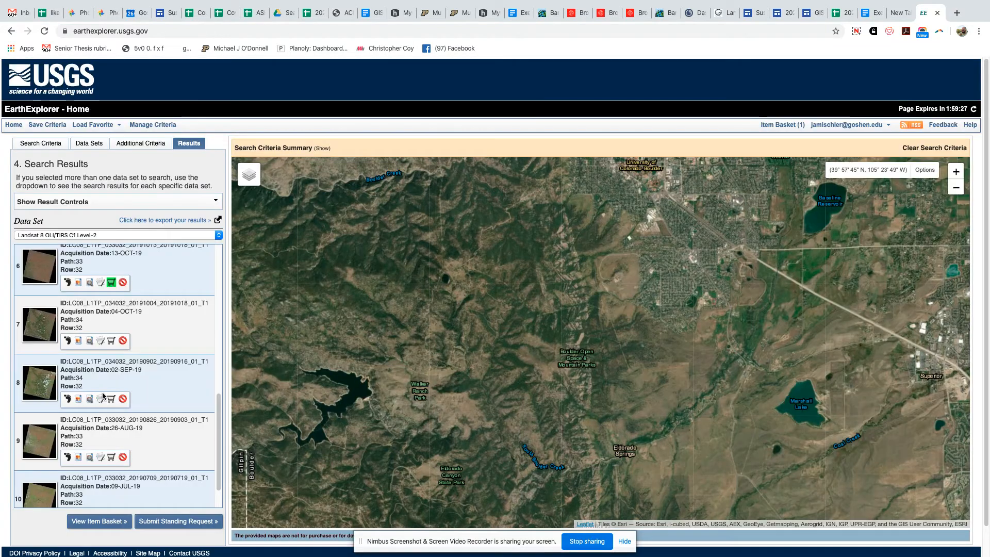
scroll(5, 435, "down", 1)
left_click(39, 465)
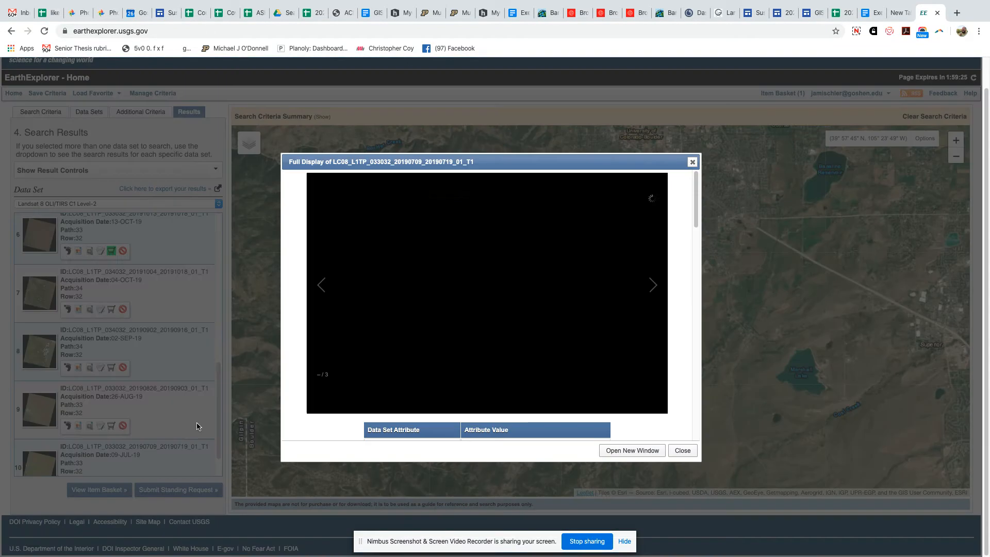
left_click(692, 162)
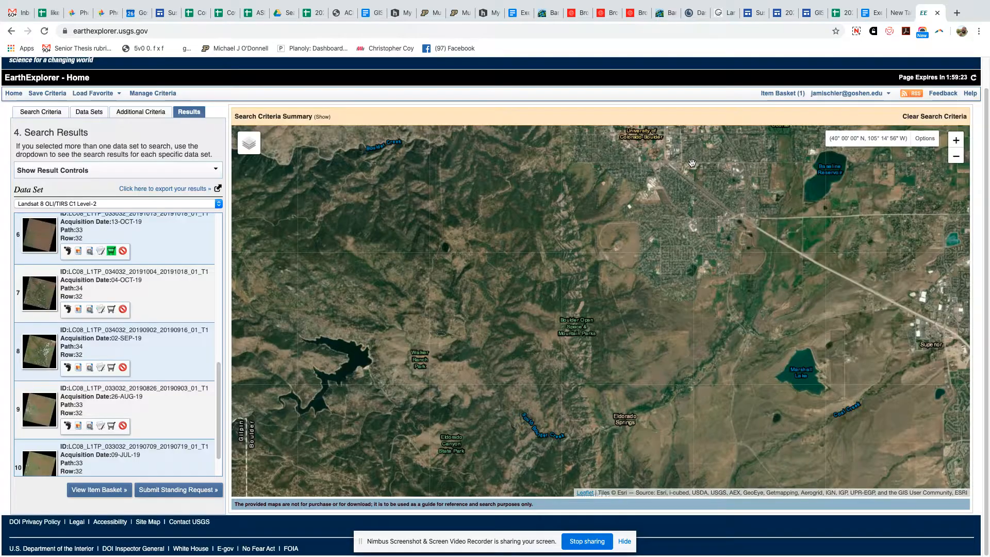
- Go to page 2 of the results and inspect the 08-SEP-18 scene's natural color image, including in its own window, then close it
scroll(208, 443, "down", 2)
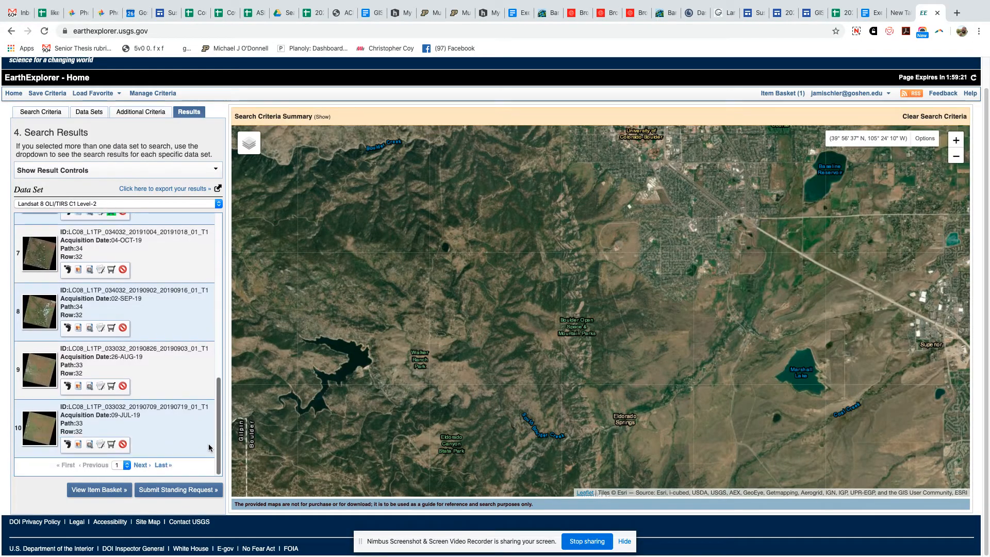
left_click(141, 465)
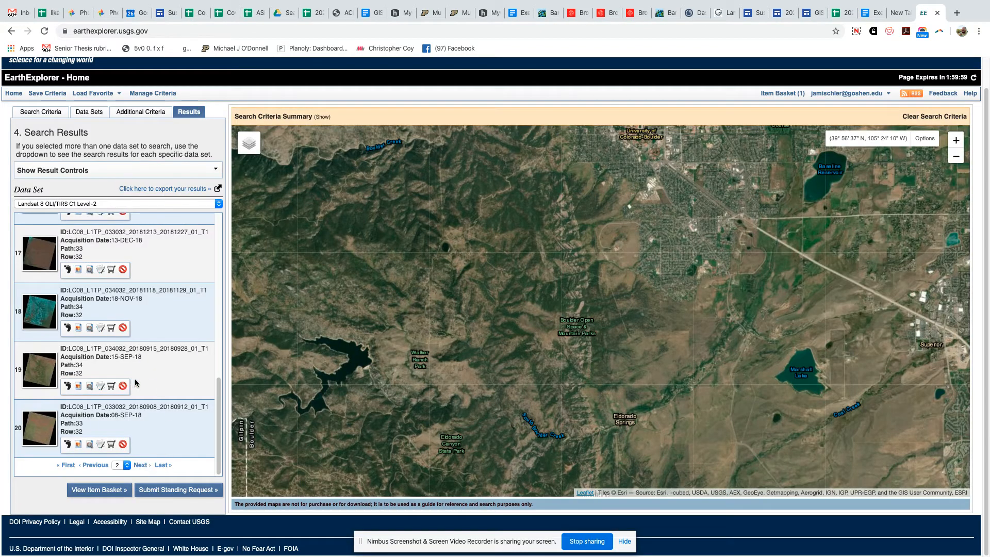
left_click(46, 427)
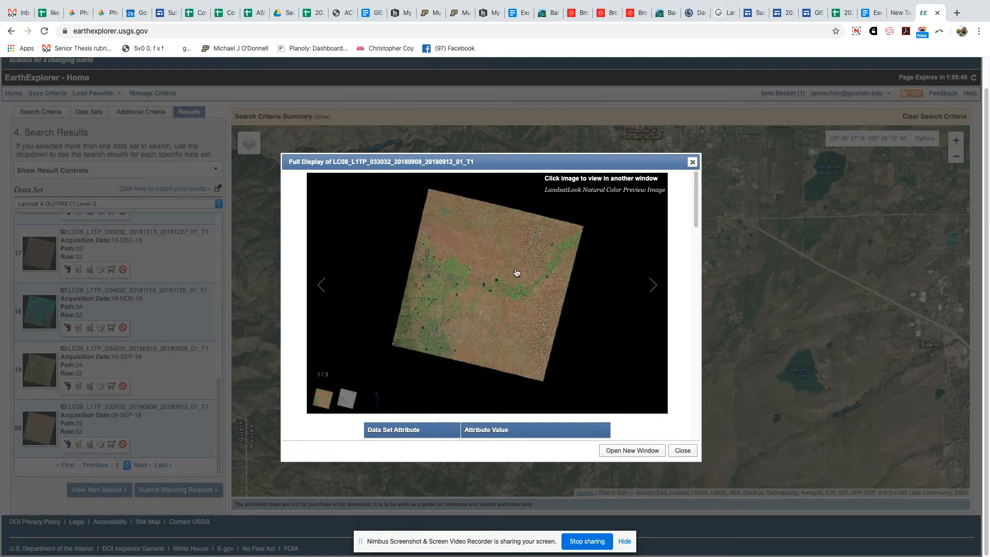
left_click(446, 294)
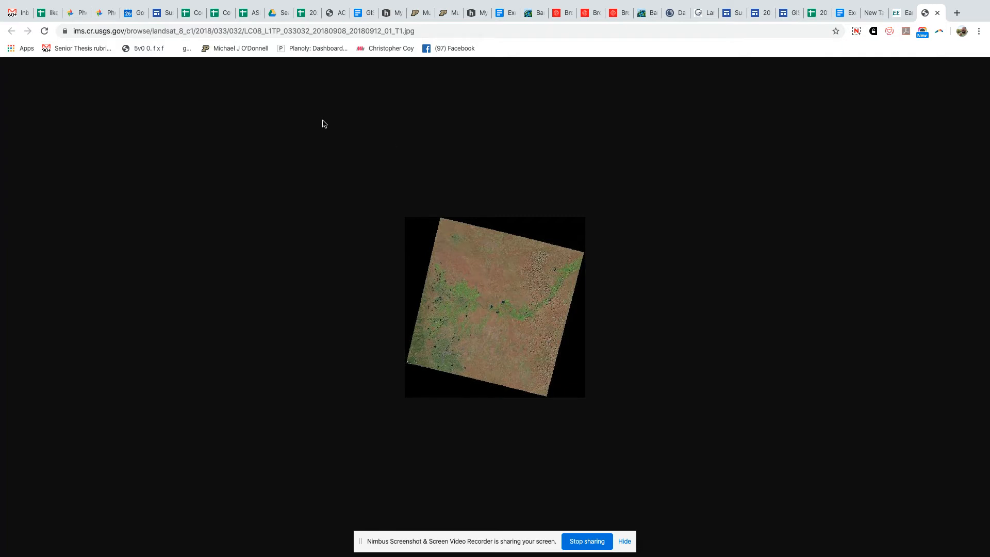
left_click(940, 13)
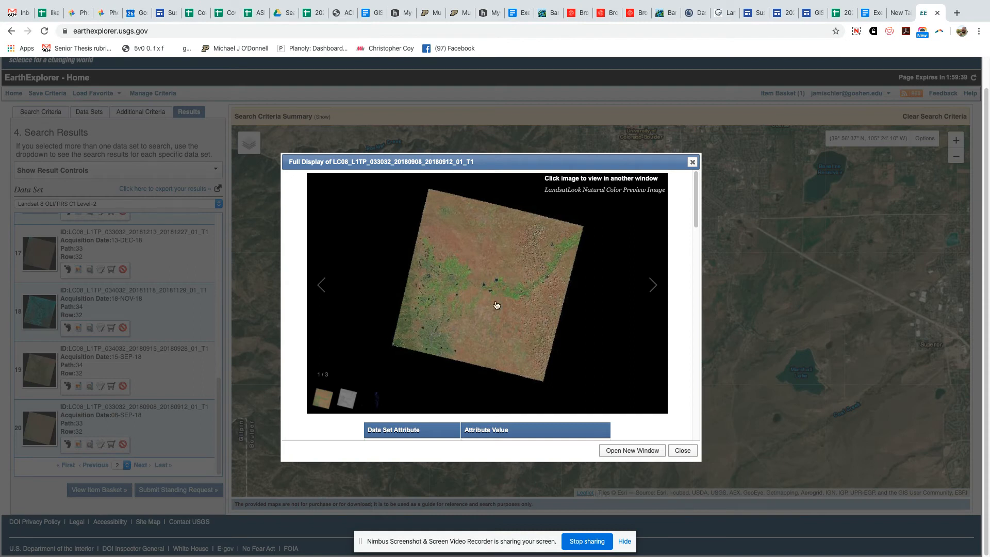
left_click(692, 163)
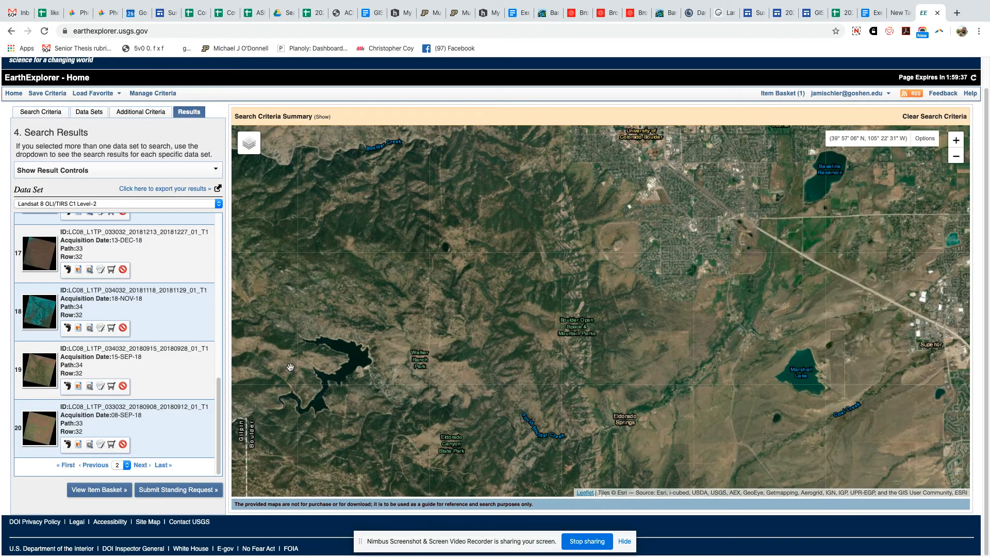
- Preview the 15-SEP-18 scene (path 34, row 32) and add it to the item basket
left_click(33, 370)
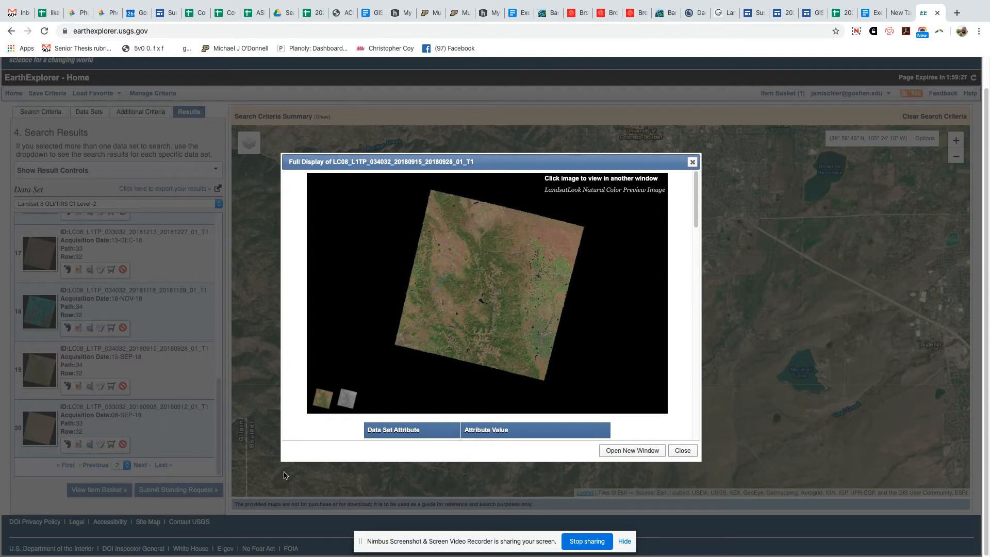
left_click(693, 162)
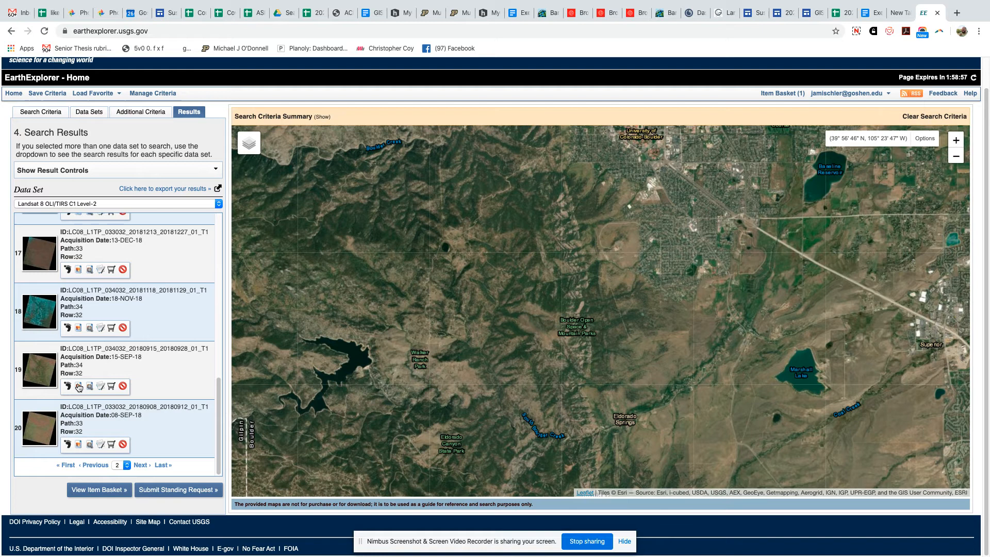
left_click(111, 387)
- Check out the Landsat 8 OLI/TIRS C1 Level-2 scenes in the item basket and submit the order
left_click(783, 95)
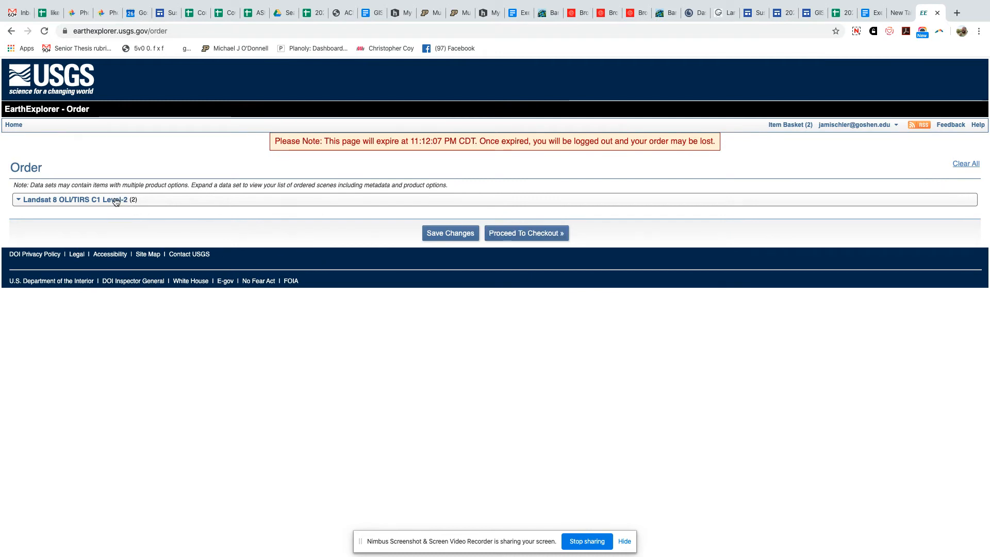
left_click(523, 233)
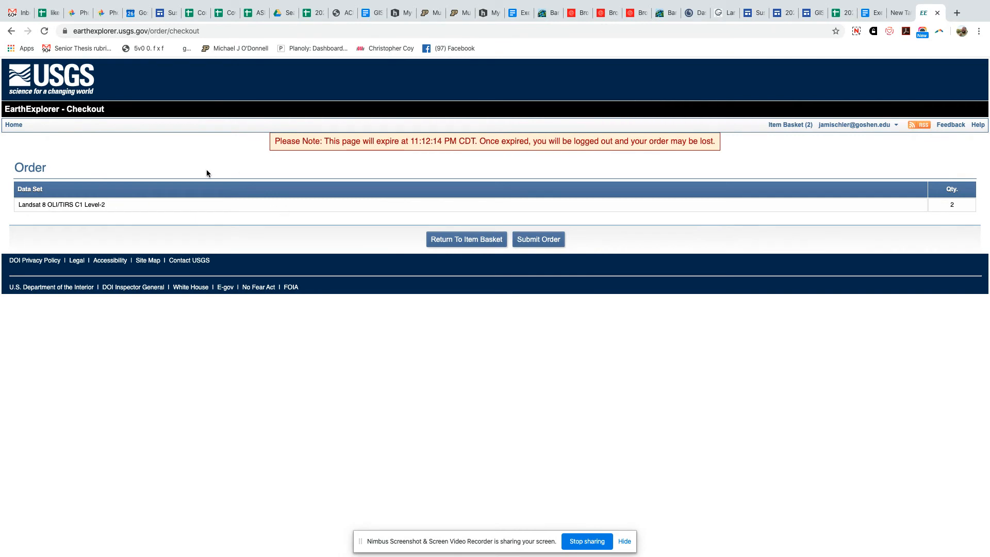
left_click(551, 242)
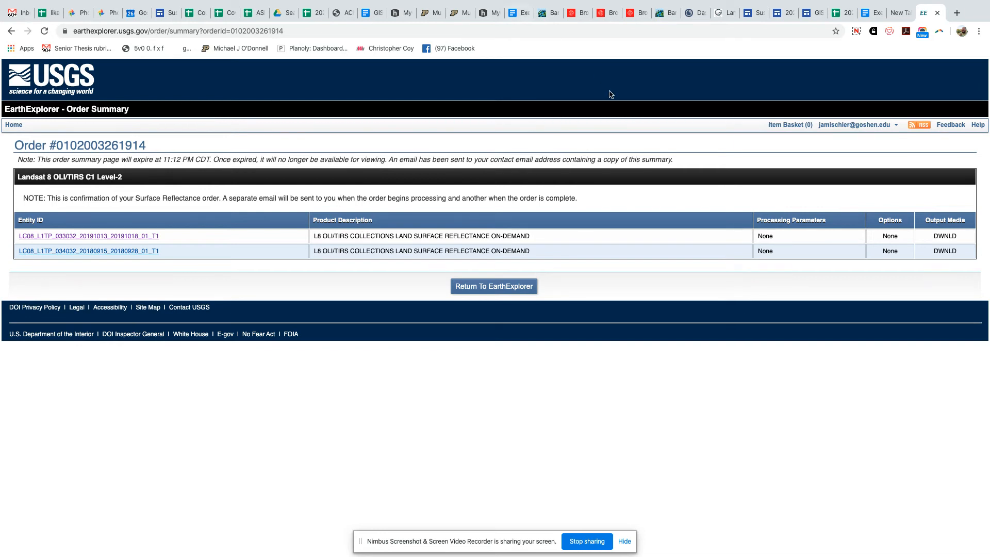
- Return from the order summary to the EarthExplorer search results
left_click(11, 32)
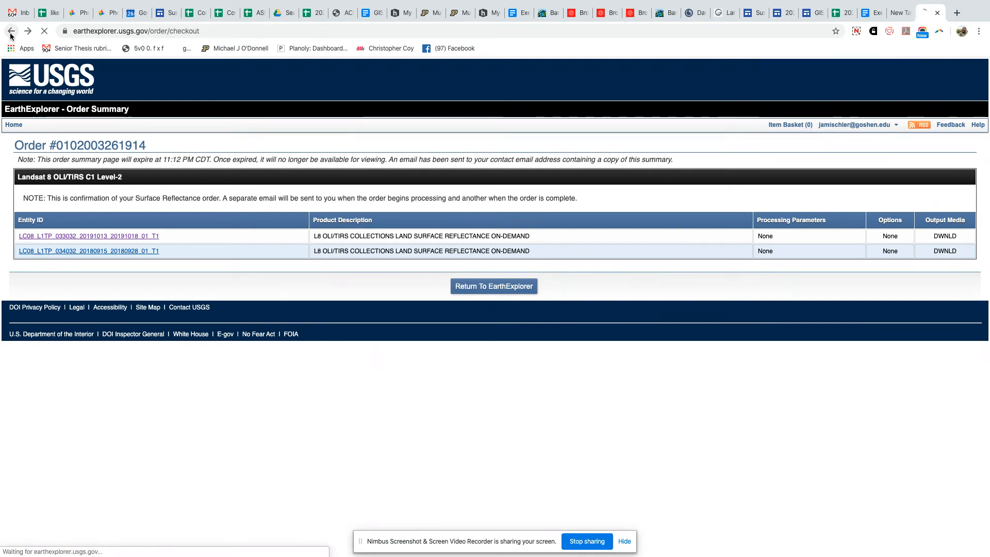
left_click(11, 32)
left_click(11, 33)
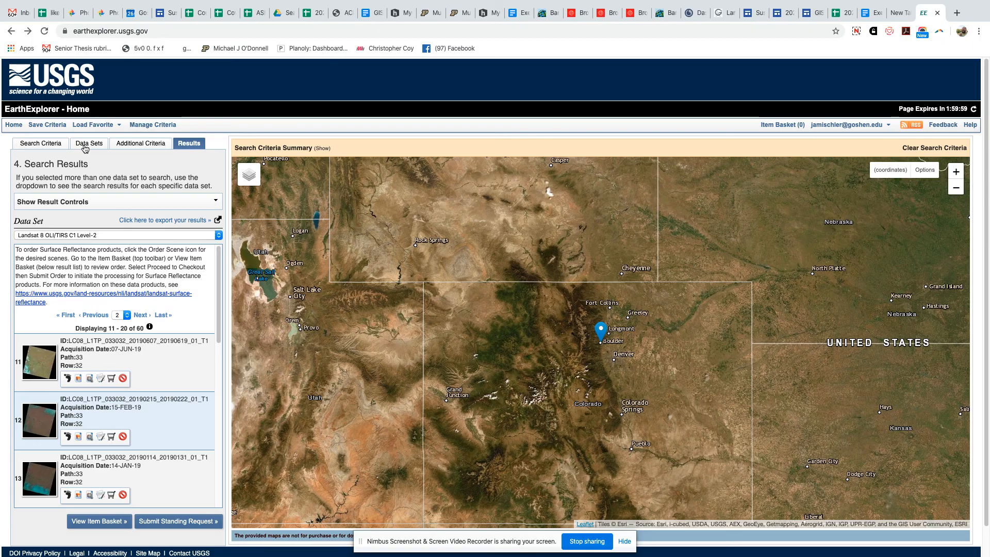
- Replace the Landsat 8 OLI/TIRS C1 Level-2 data set with U.S. Landsat 4-8 ARD under Landsat Analysis Ready Data and show its results
left_click(86, 147)
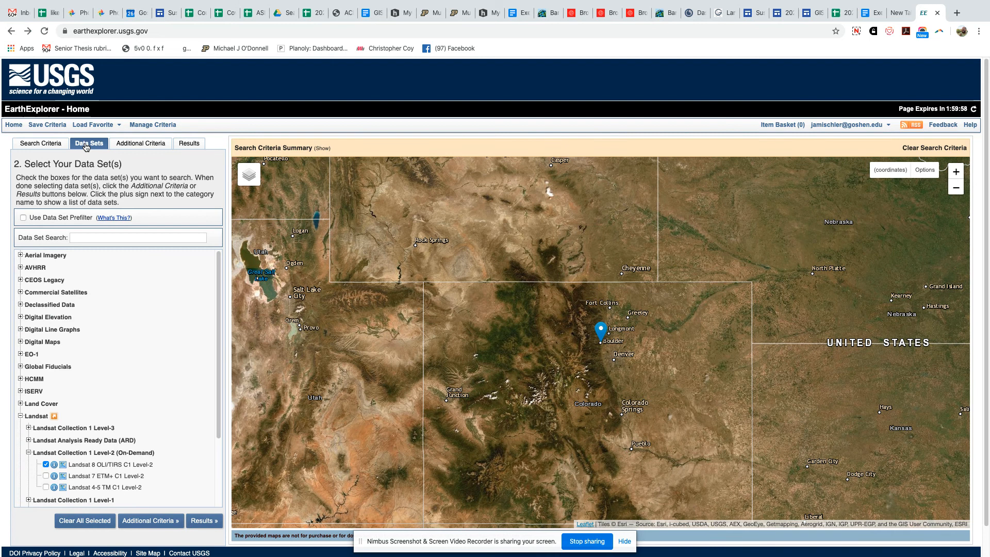
scroll(104, 354, "down", 3)
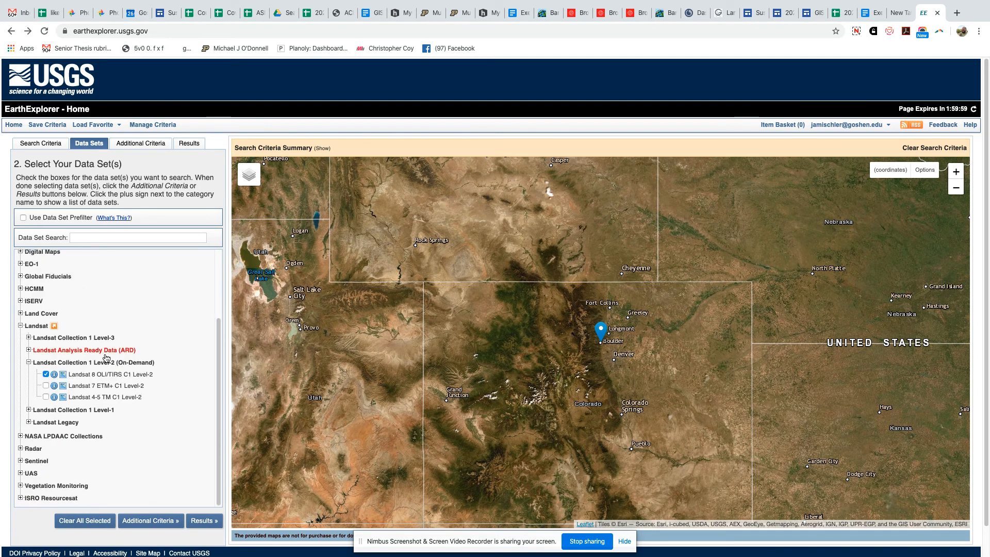
left_click(45, 374)
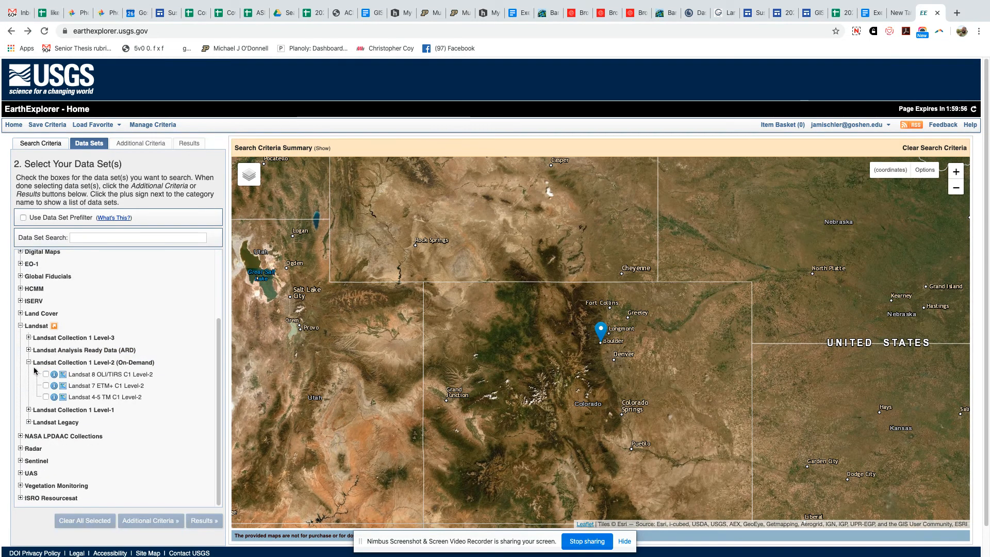
left_click(29, 350)
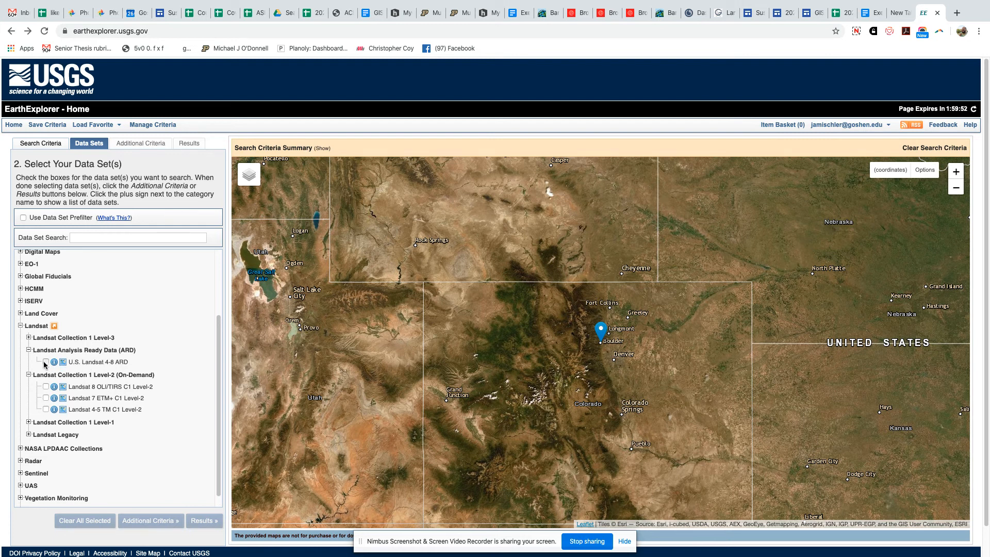
left_click(46, 362)
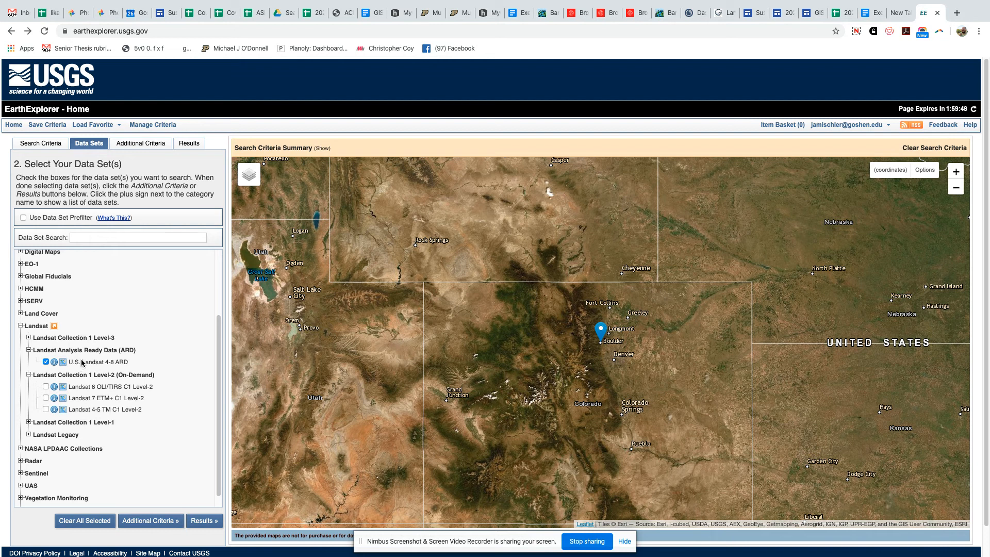
left_click(198, 521)
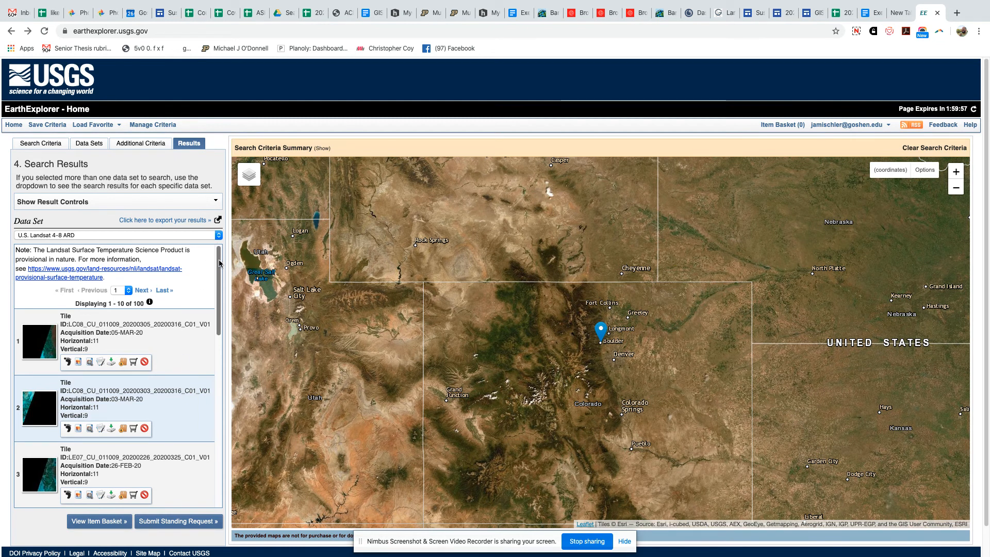
- Advance to page 3 of the U.S. Landsat 4-8 ARD results and preview the tile acquired 23-DEC-19
scroll(201, 392, "down", 6)
scroll(200, 392, "down", 3)
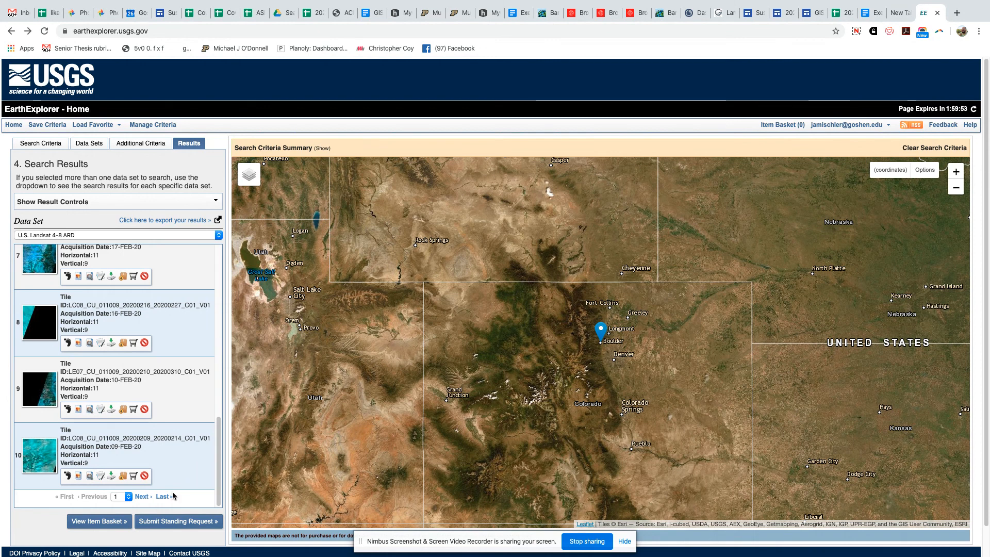
left_click(139, 497)
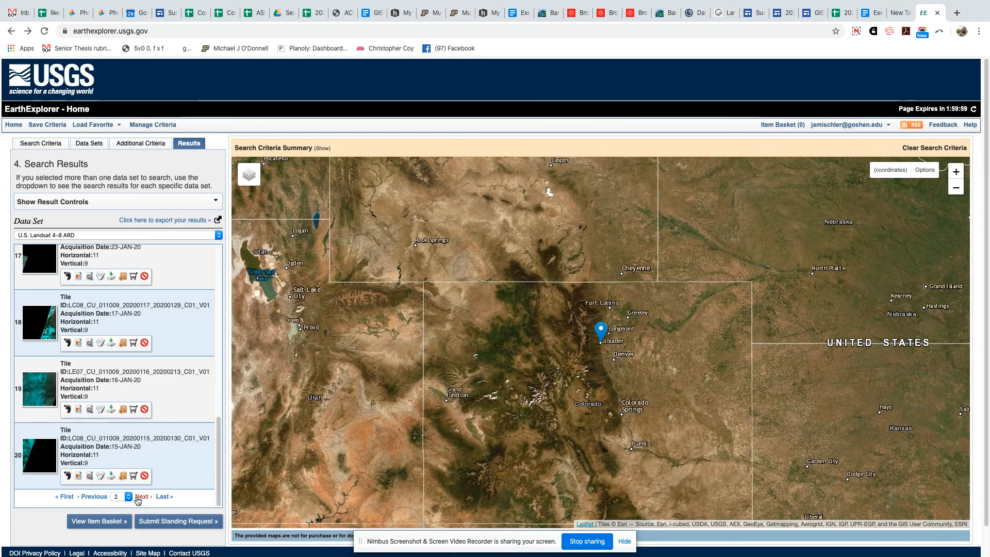
left_click(143, 497)
left_click(89, 343)
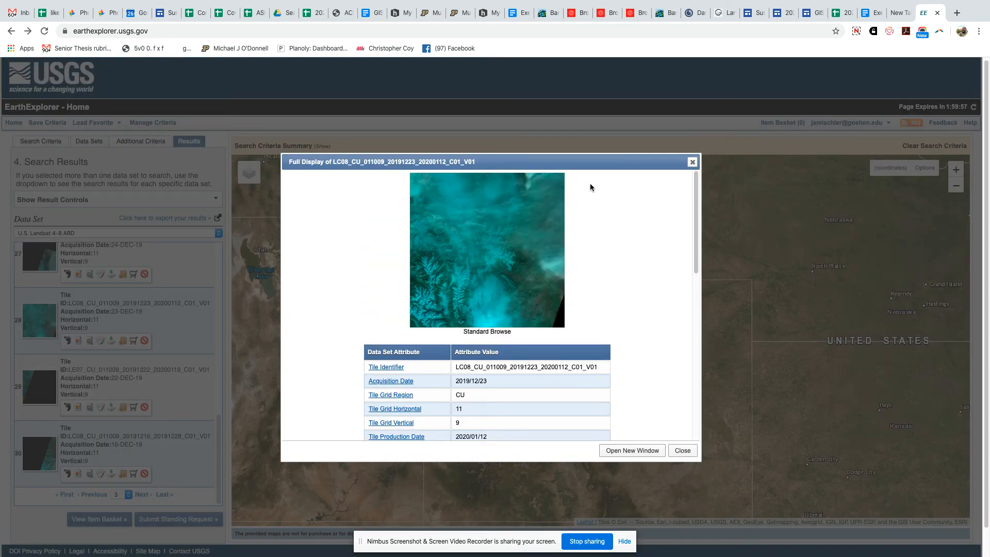
left_click(692, 161)
- Preview the 14-NOV-19 tile on page 4 of the ARD results and continue to page 5
left_click(140, 495)
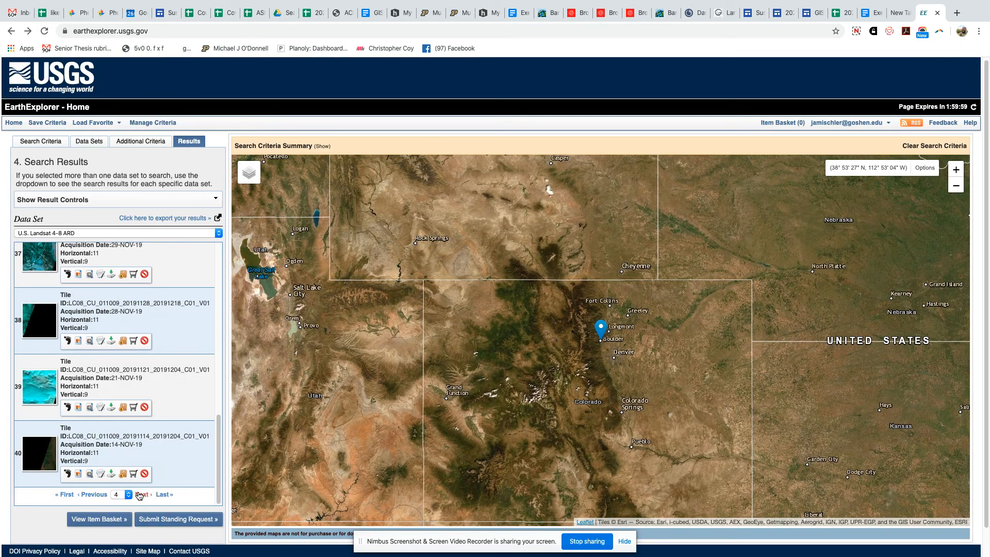
left_click(40, 455)
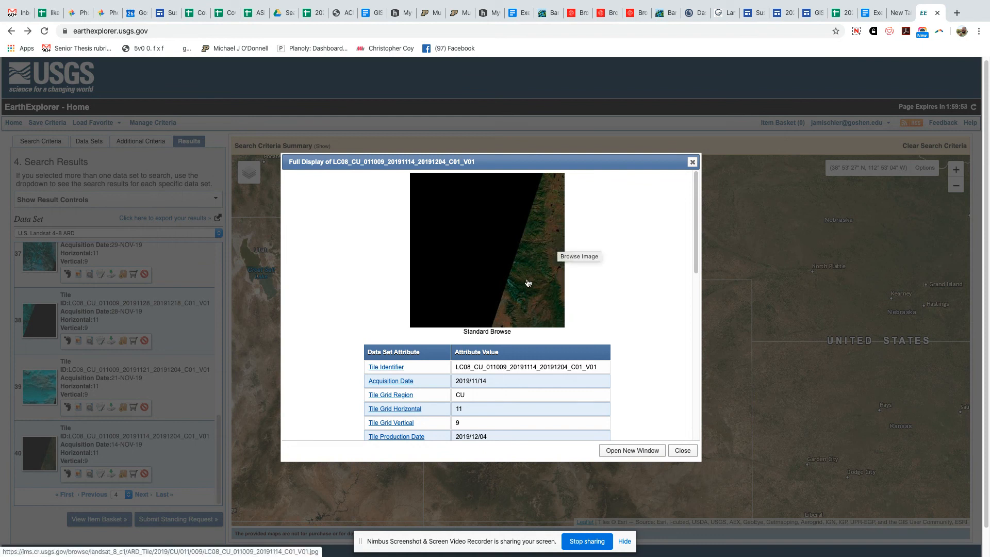
left_click(692, 161)
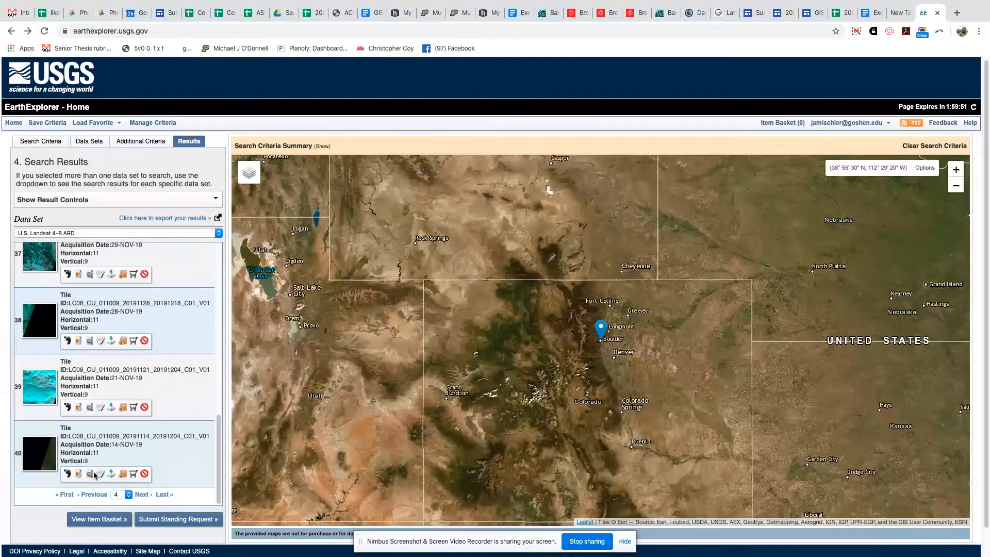
scroll(136, 432, "down", 1)
left_click(145, 466)
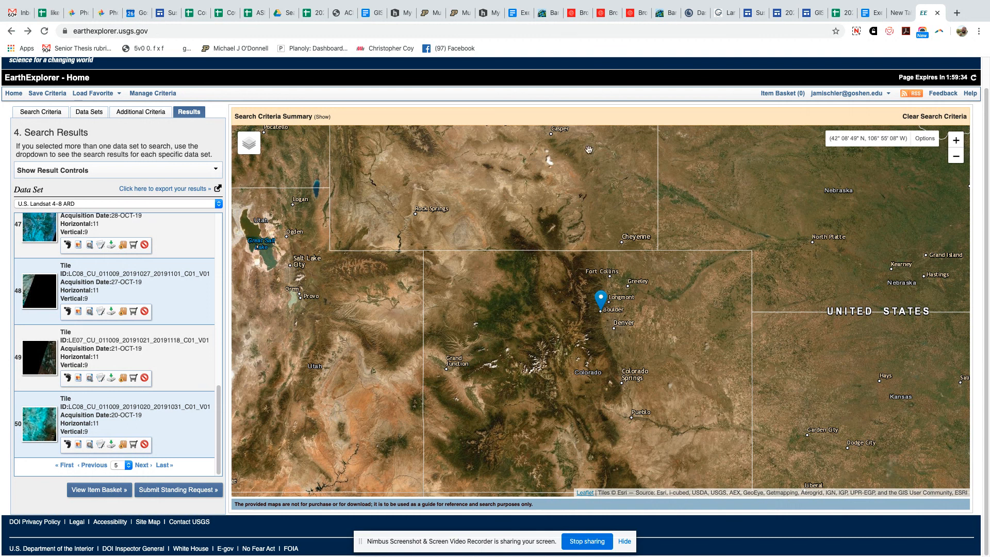
left_click(857, 34)
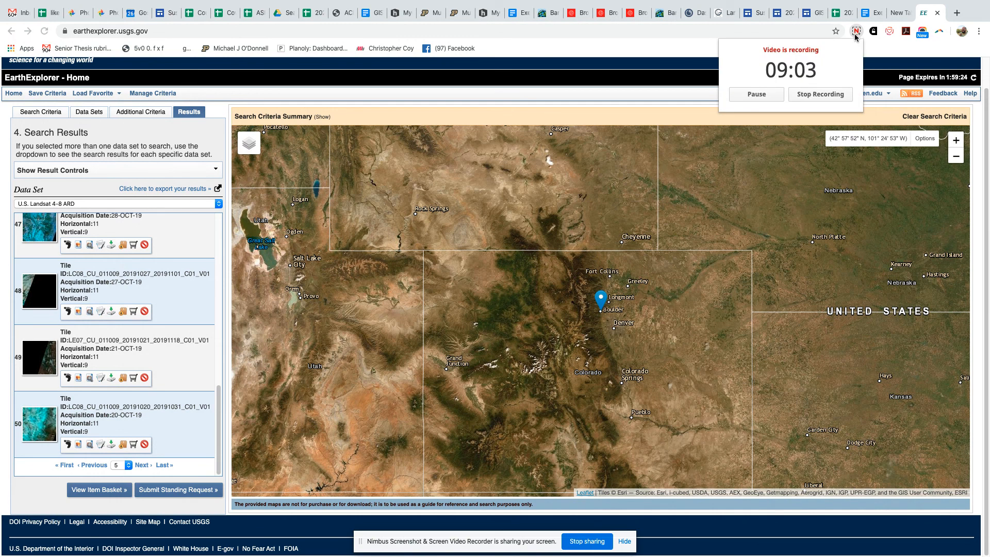
left_click(808, 96)
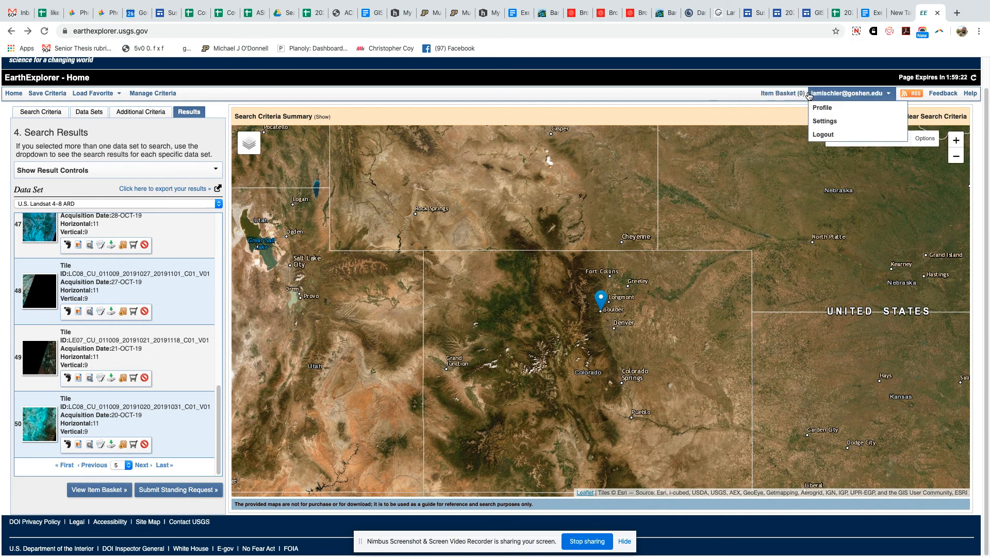